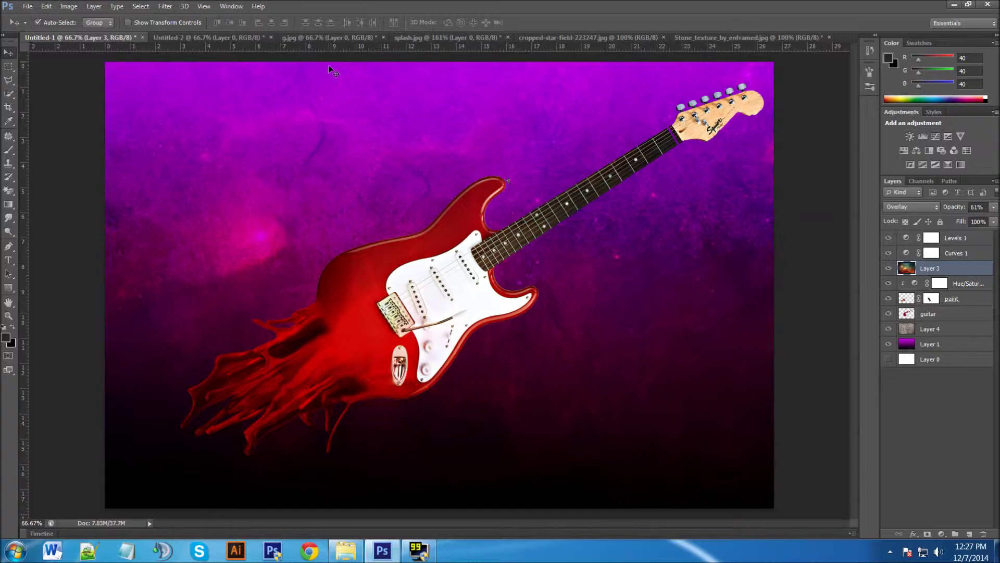
Look over the guitar, paint splash, star field and stone texture source images and the finished Untitled-1 composition
left_click(326, 36)
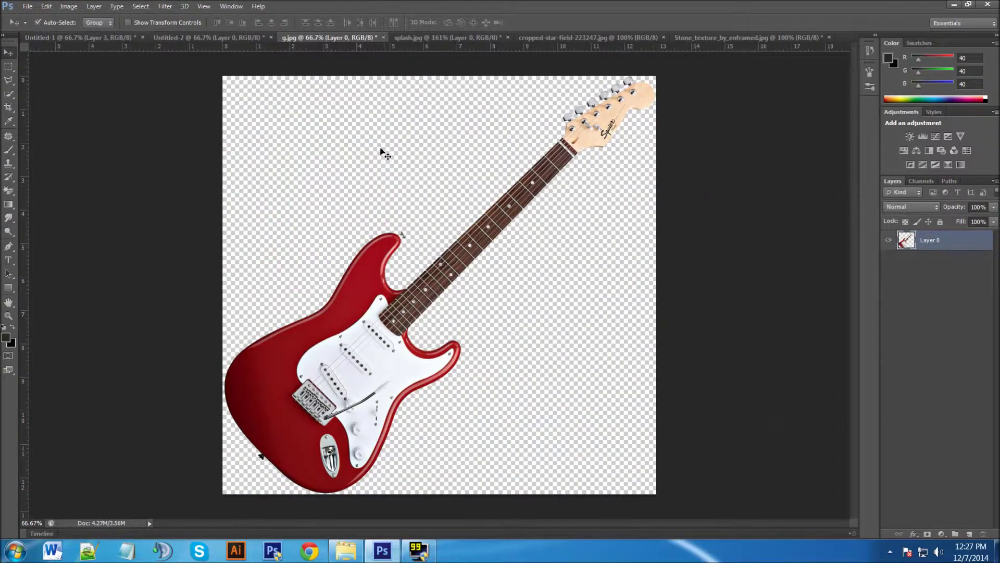
left_click(430, 36)
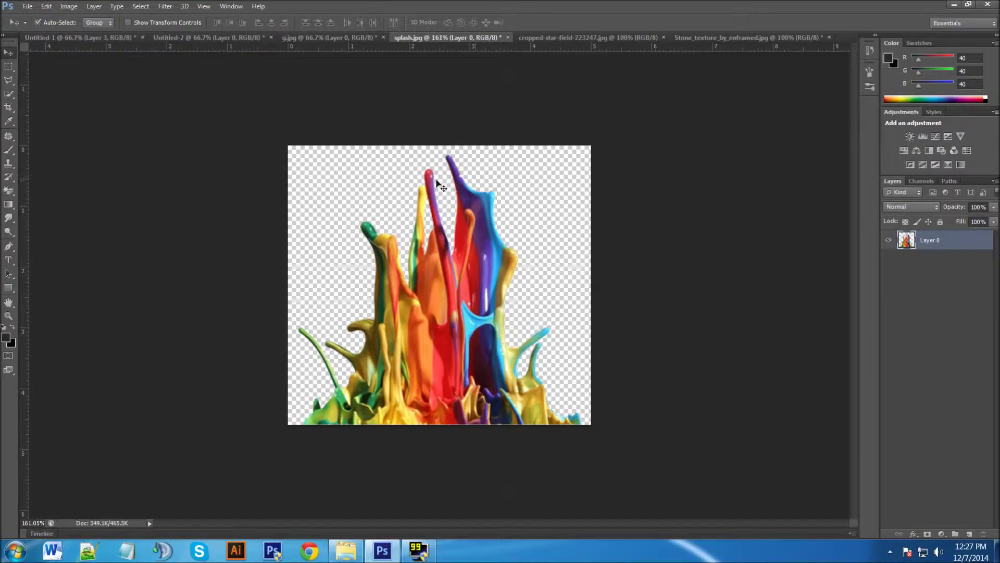
left_click(558, 38)
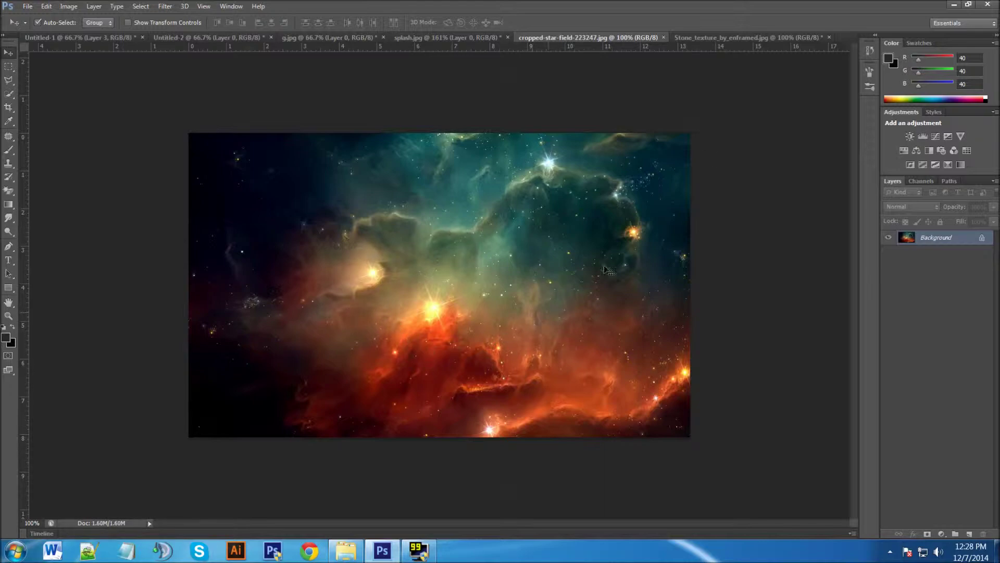
left_click(728, 37)
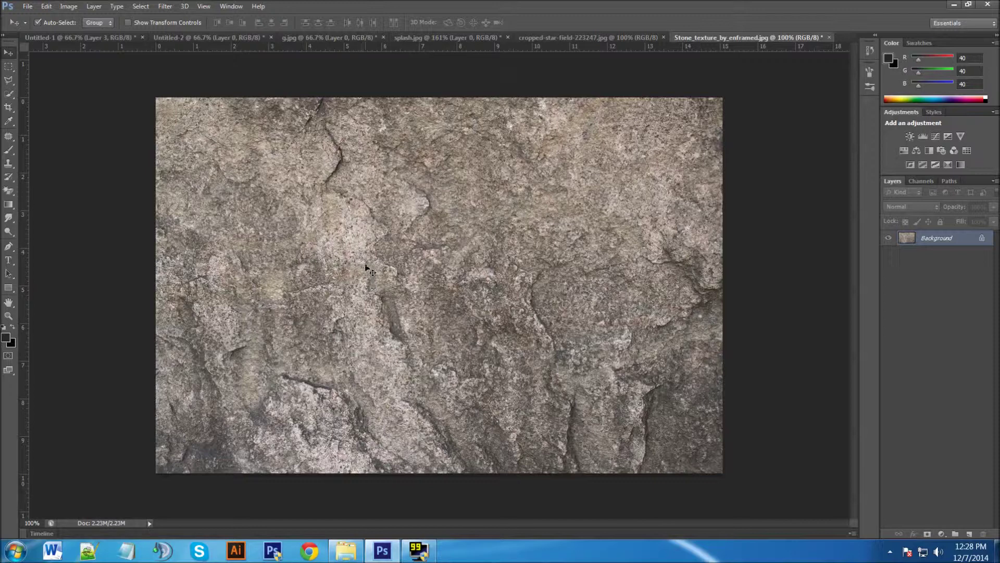
left_click(110, 38)
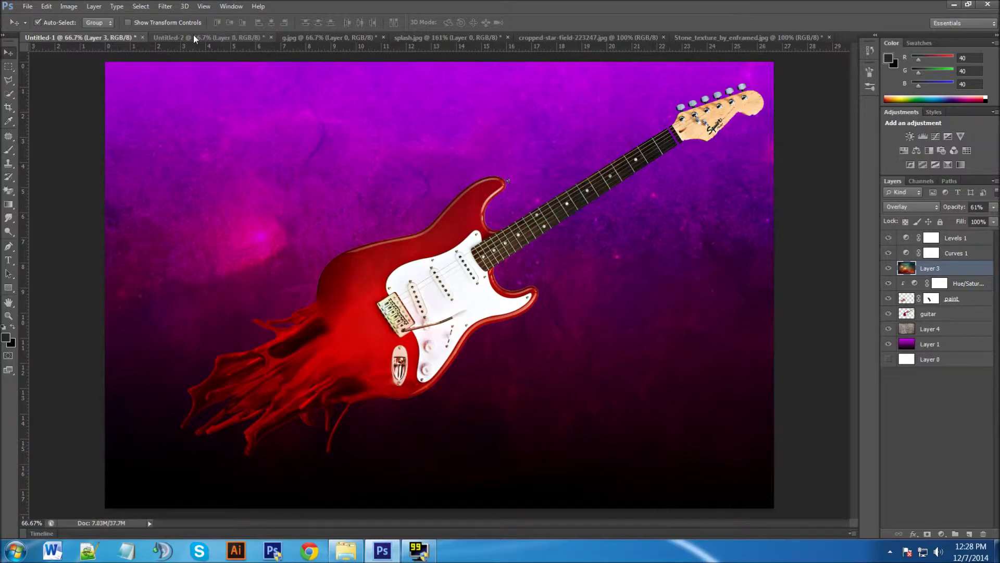
Check the pixel dimensions and resolution of the blank Untitled-2 document
left_click(194, 37)
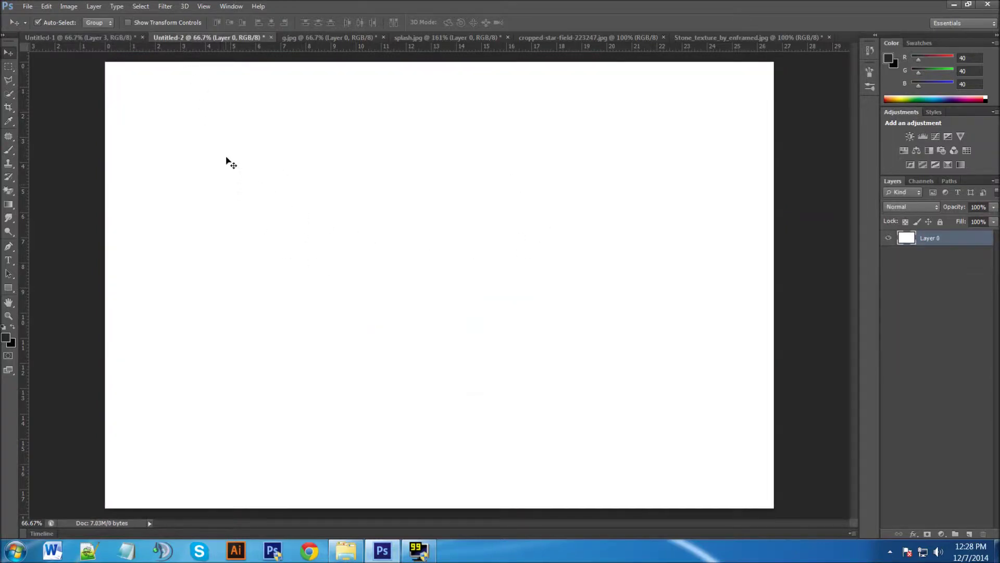
left_click(28, 6)
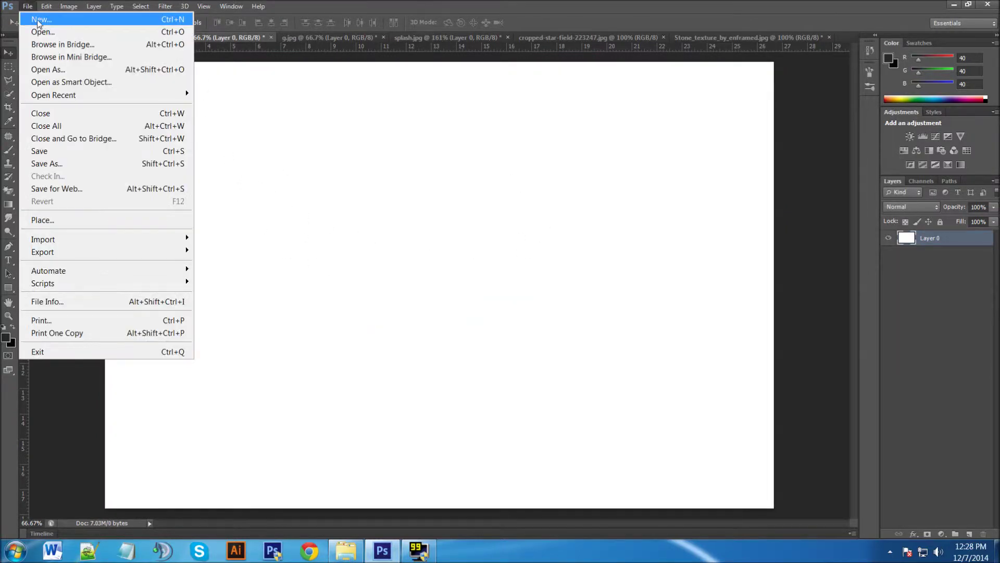
key("Escape")
left_click(69, 6)
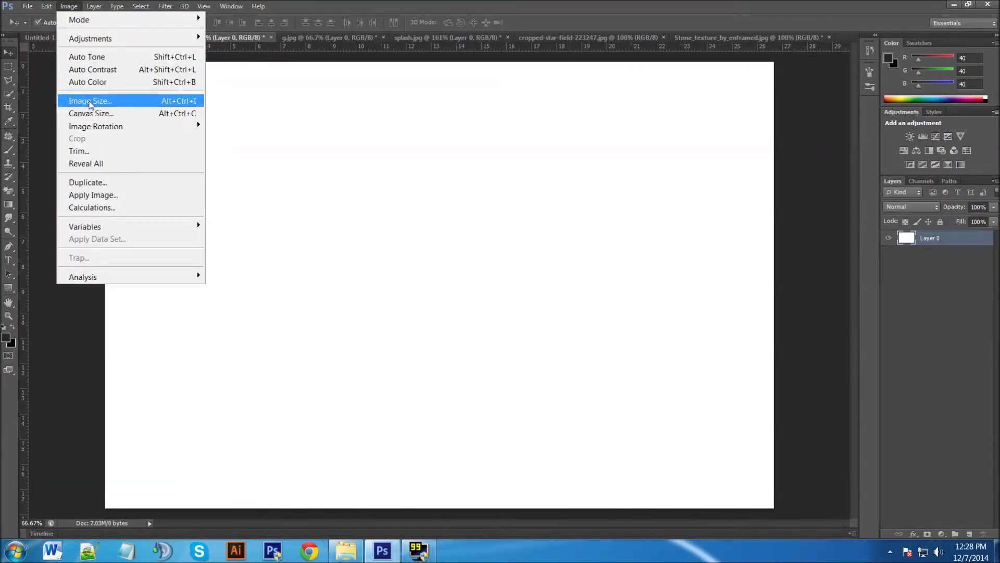
left_click(90, 101)
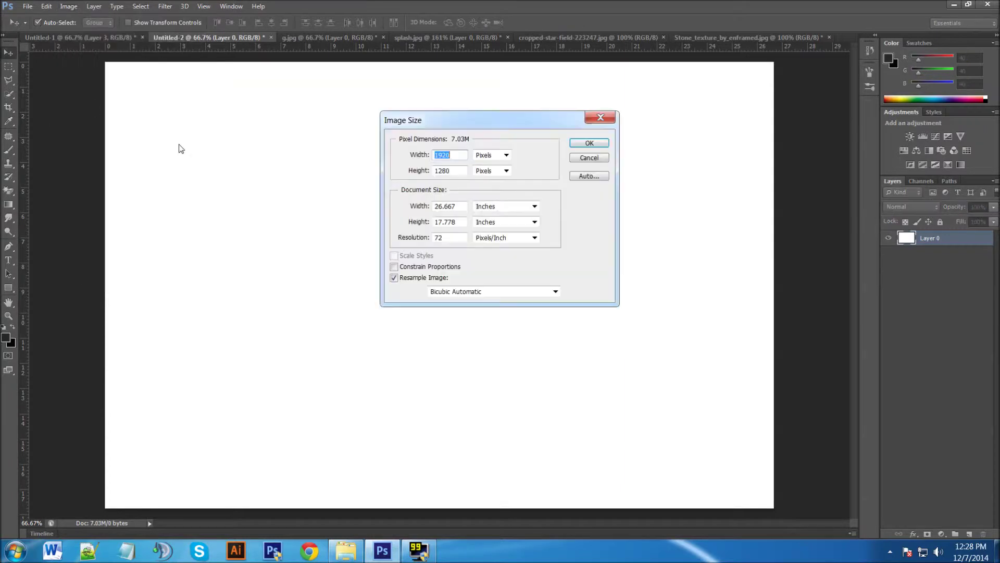
left_click(599, 118)
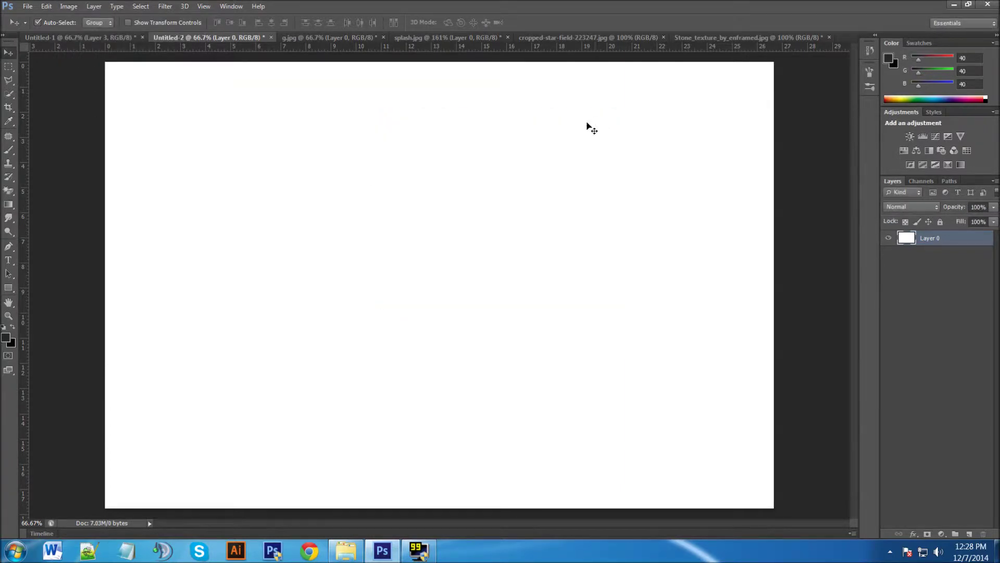
Hide the white Layer 0 in Untitled-2 and bring the guitar from g.jpg into that document
left_click(890, 239)
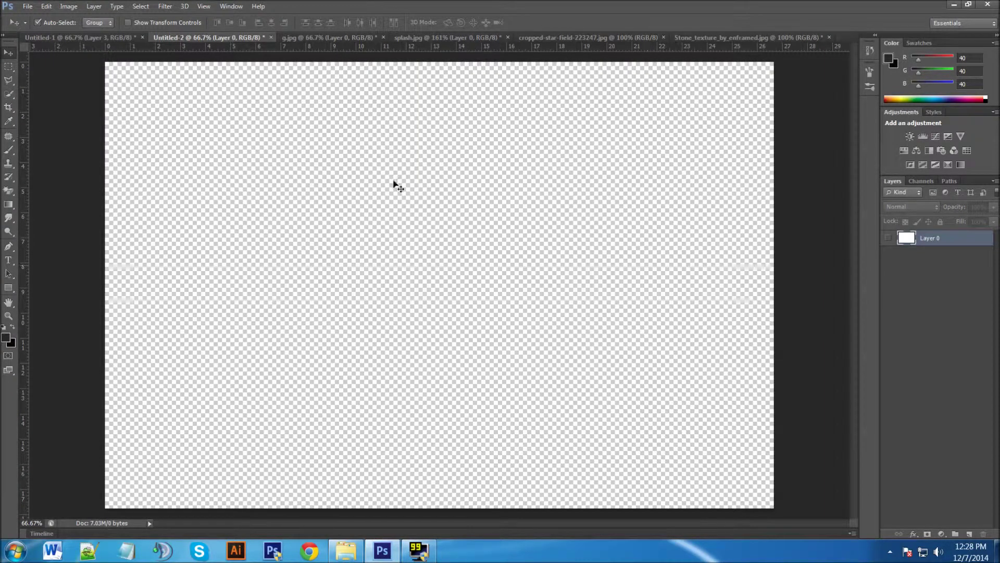
left_click(326, 37)
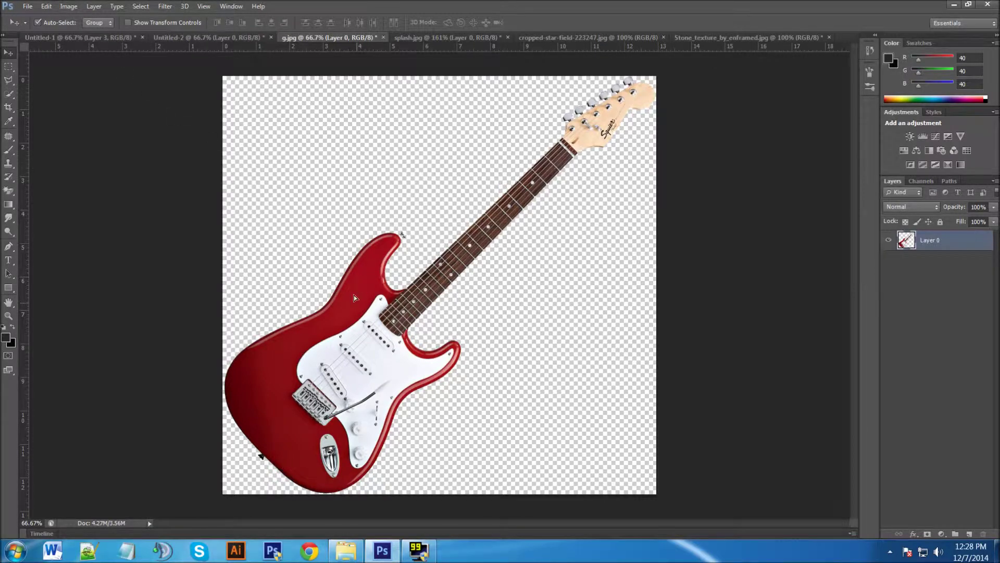
left_click_drag(355, 298, 483, 323)
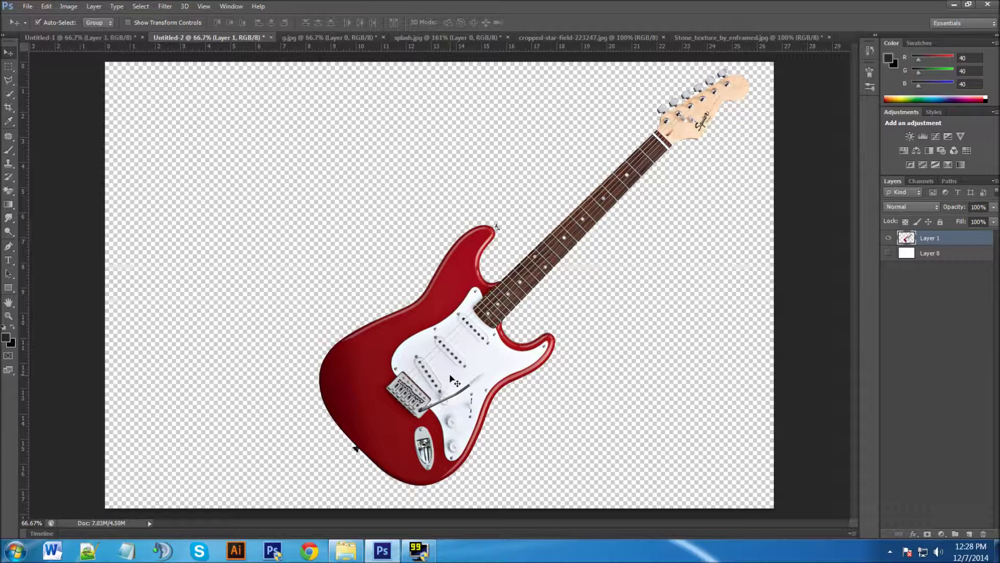
Scale the guitar to about 94%, rotate it 10° clockwise, and position it with the headstock near the canvas's upper-right corner
key("ctrl+t")
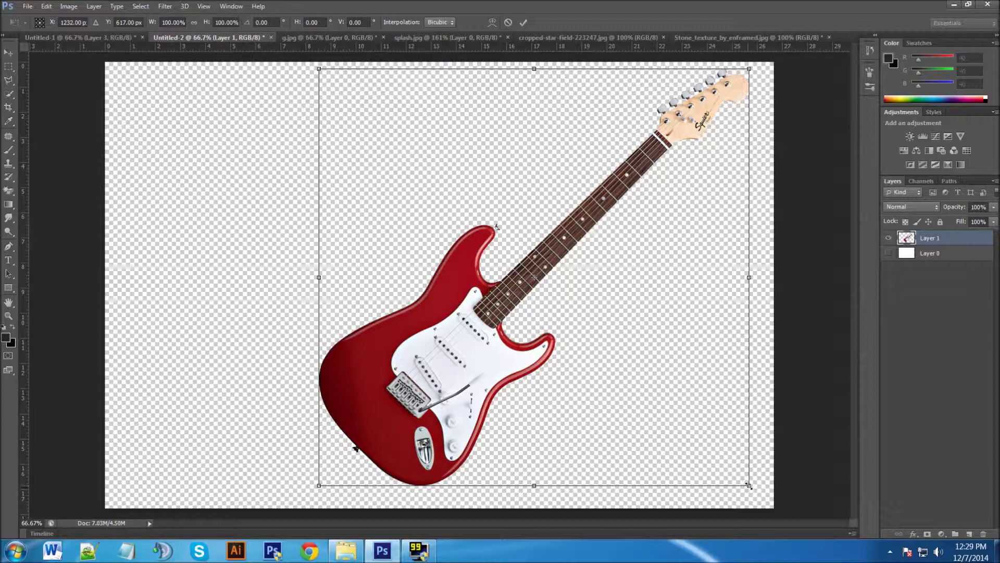
left_click_drag(745, 480, 689, 440)
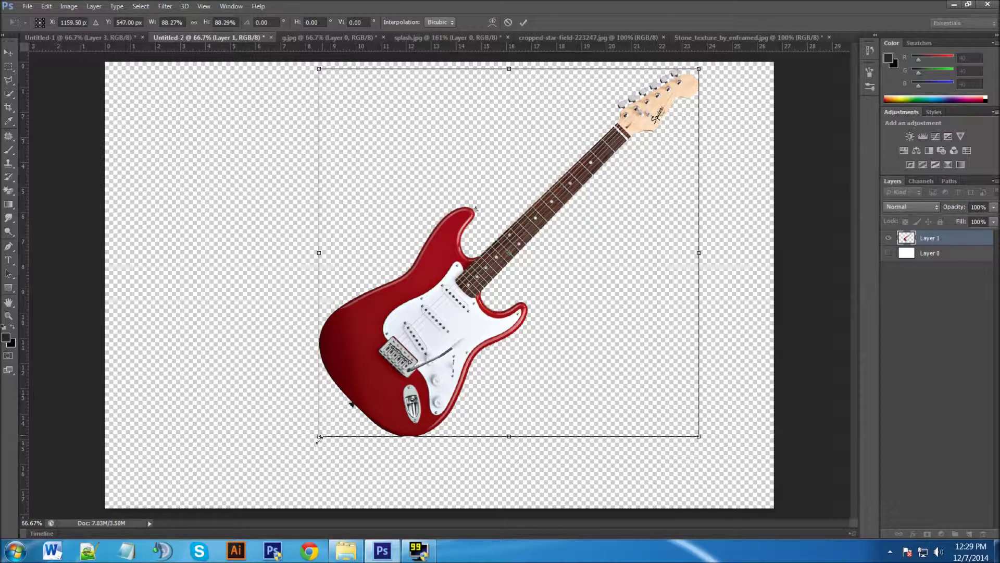
left_click_drag(305, 438, 340, 404)
left_click_drag(521, 324, 559, 284)
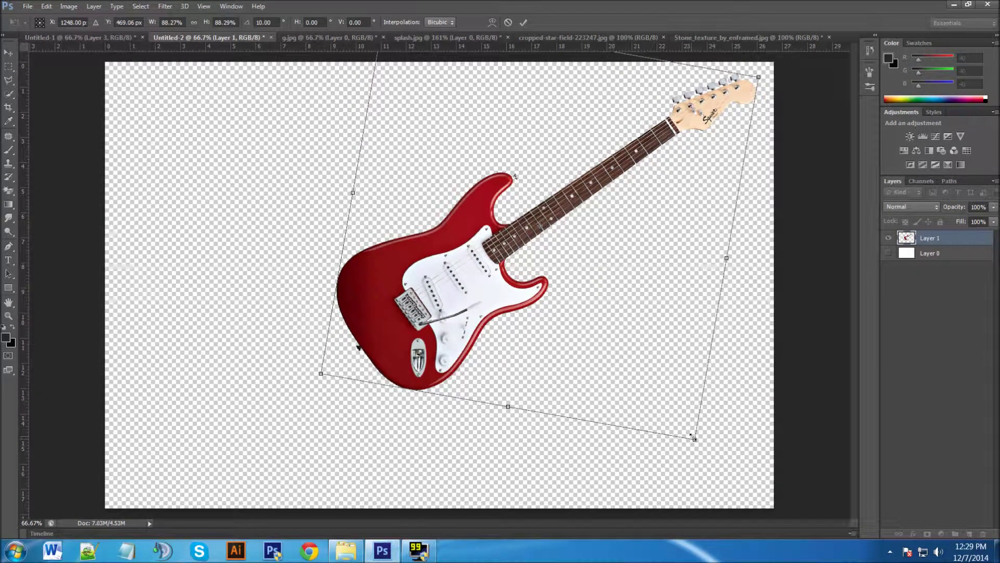
left_click_drag(695, 439, 706, 458)
left_click_drag(677, 406, 663, 395)
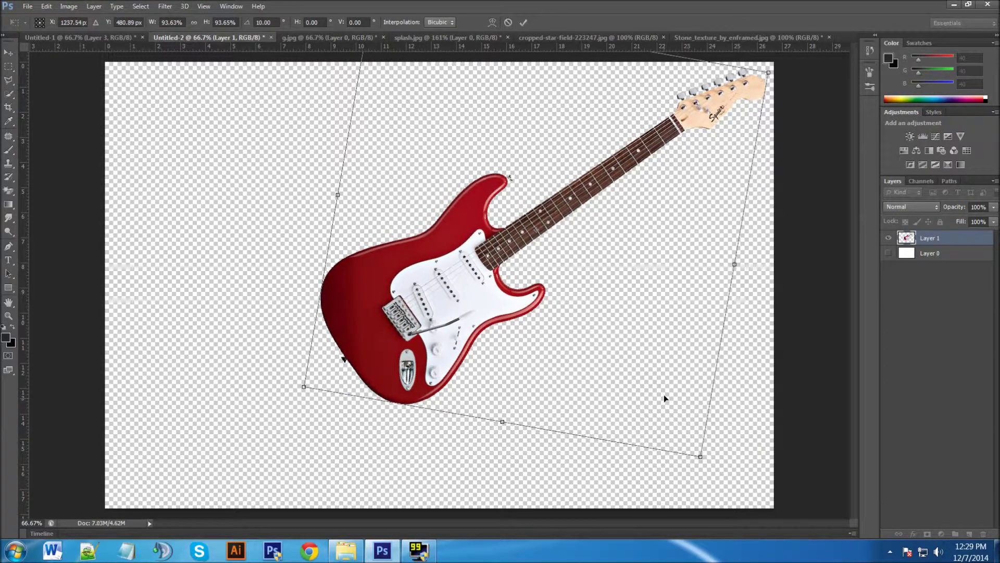
left_click(523, 23)
Bring the paint splash from splash.jpg into Untitled-2 and rotate it to about -117° beside the lower-left end of the guitar body
left_click(441, 37)
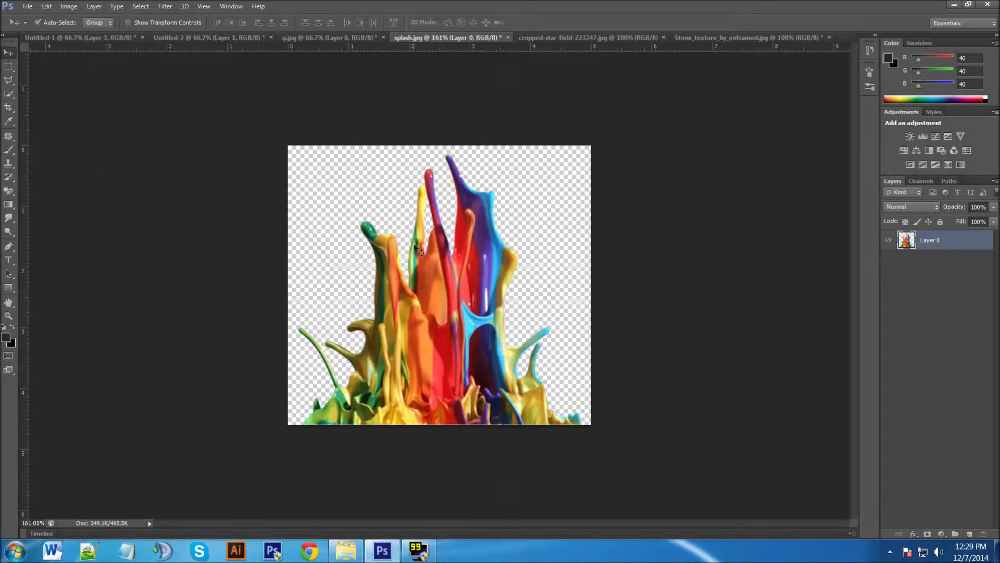
left_click_drag(433, 283, 315, 232)
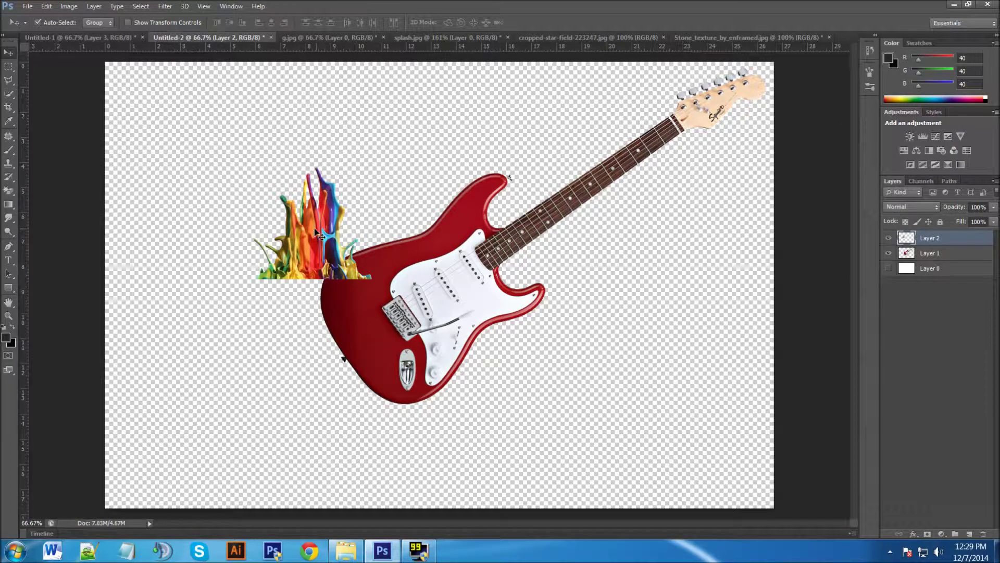
key("ctrl+t")
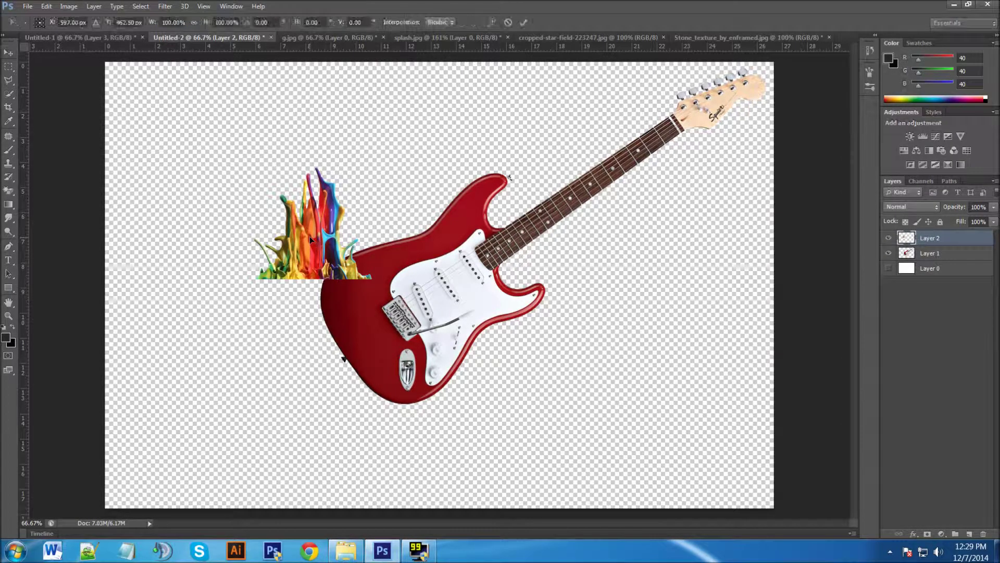
left_click_drag(310, 238, 261, 318)
scroll(354, 346, "up", 2)
left_click_drag(288, 382, 240, 175)
left_click_drag(241, 262, 294, 366)
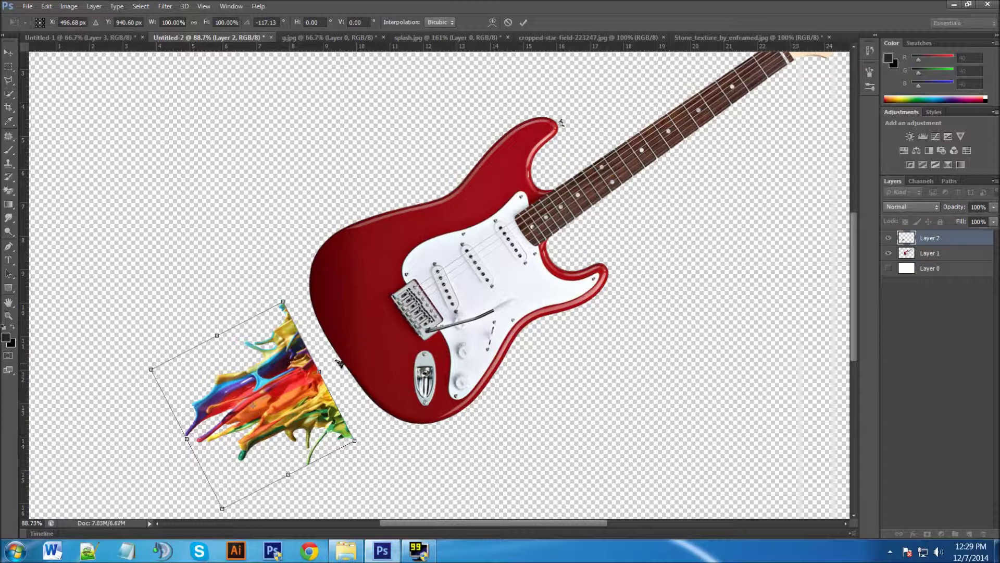
Enlarge the paint splash to about 112%, rotate it to about -123°, and fit its flat edge against the guitar body
left_click_drag(363, 444, 366, 436)
left_click_drag(294, 407, 314, 398)
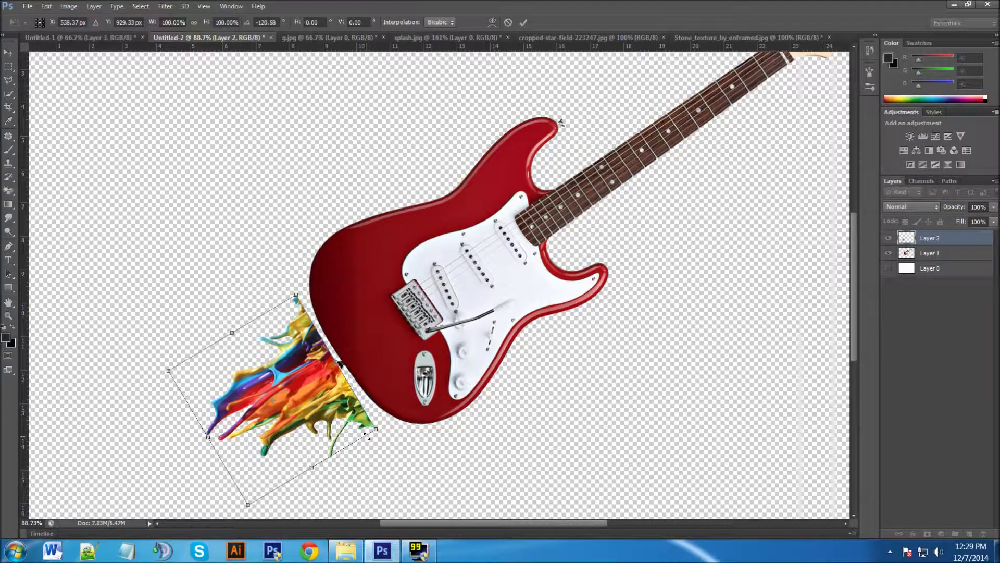
left_click_drag(376, 428, 335, 427)
left_click_drag(385, 448, 390, 444)
left_click_drag(339, 422, 354, 413)
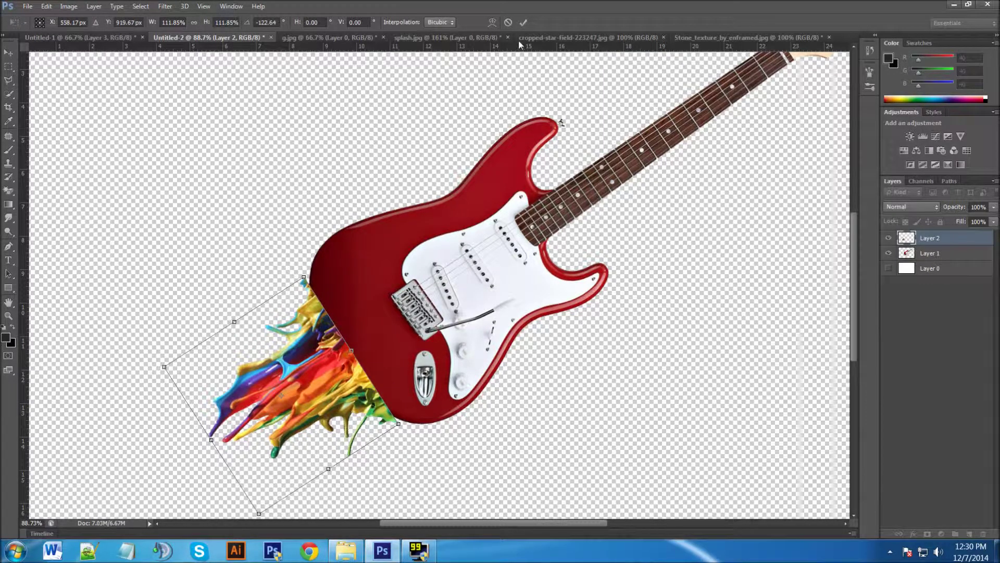
left_click(523, 22)
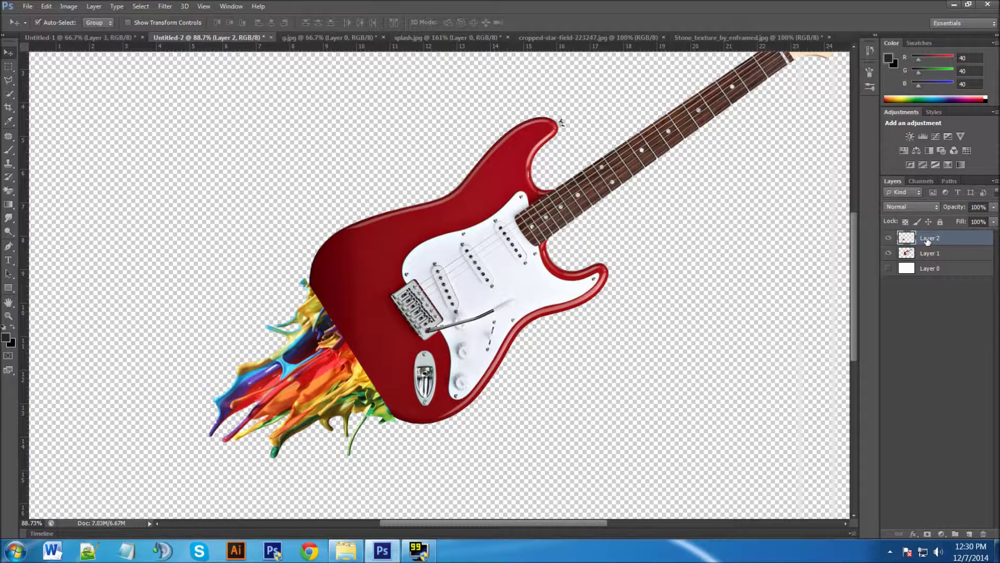
Rename the splash layer as paint and the guitar's layer as guitar
double_click(927, 239)
type("paint")
double_click(930, 254)
type("guitar")
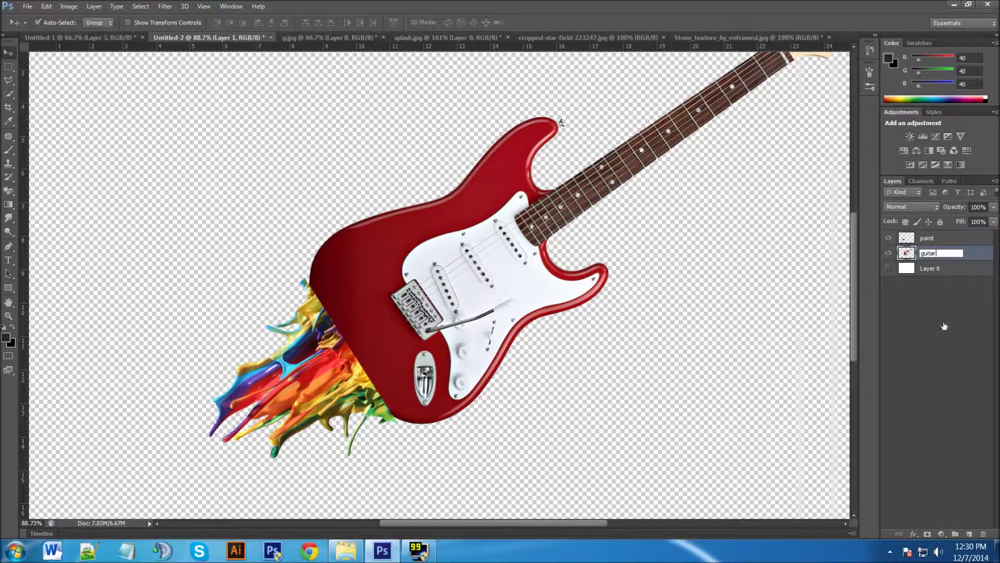
key("Return")
Lower the paint layer's opacity to 72% and warp the splash so its upper and lower ends follow the guitar body's outline
left_click(941, 237)
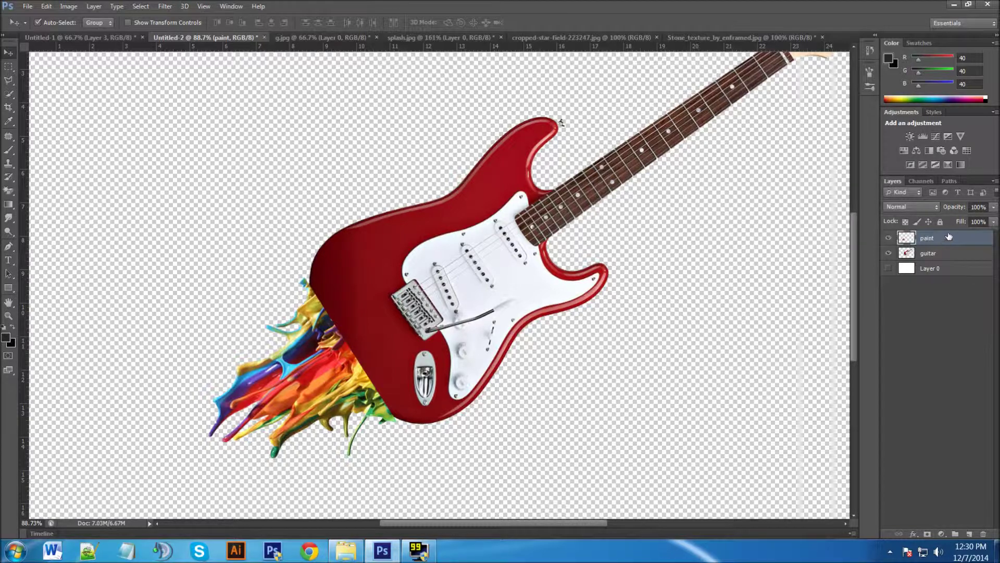
left_click(993, 222)
left_click_drag(993, 221, 977, 221)
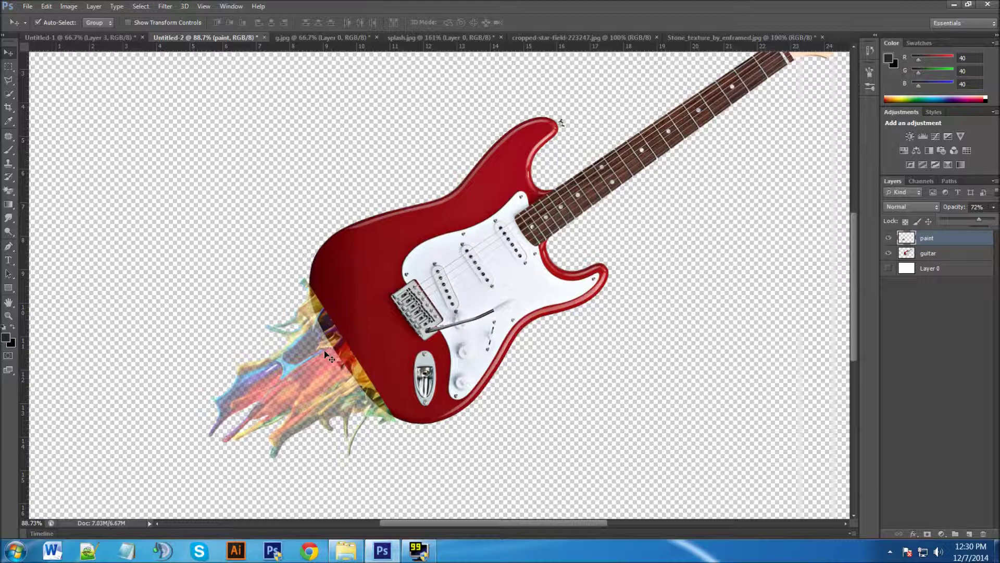
key("ctrl+t")
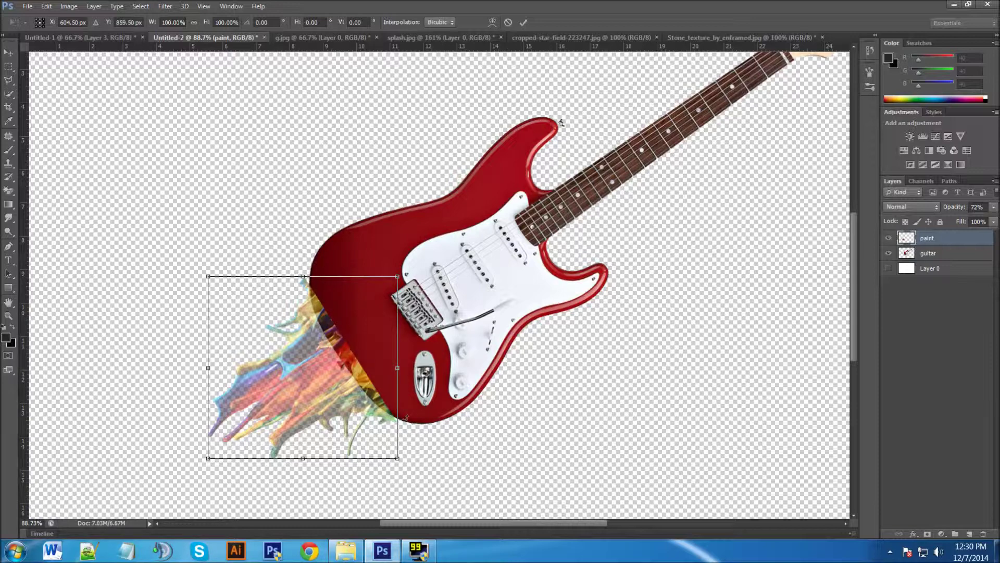
right_click(334, 375)
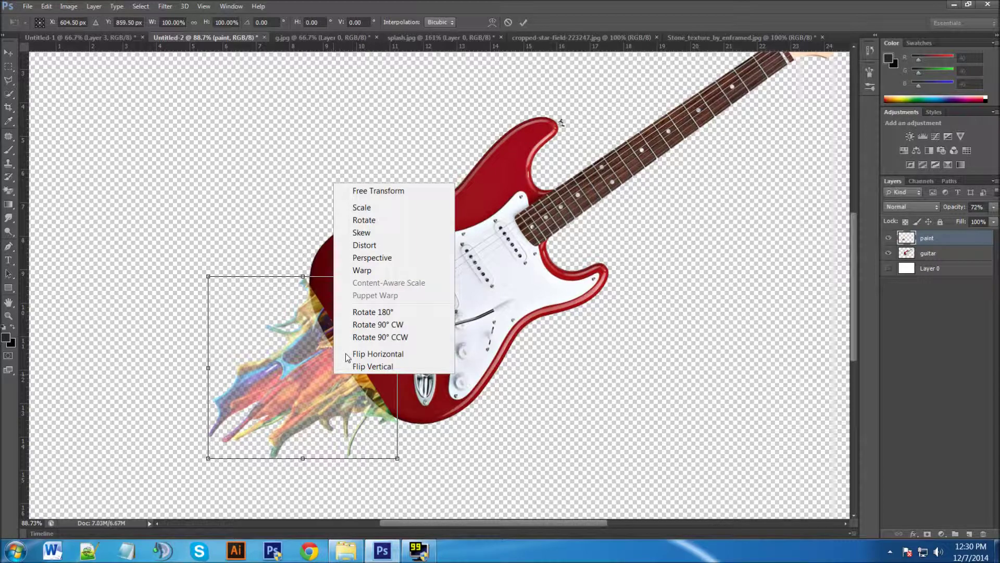
left_click(364, 275)
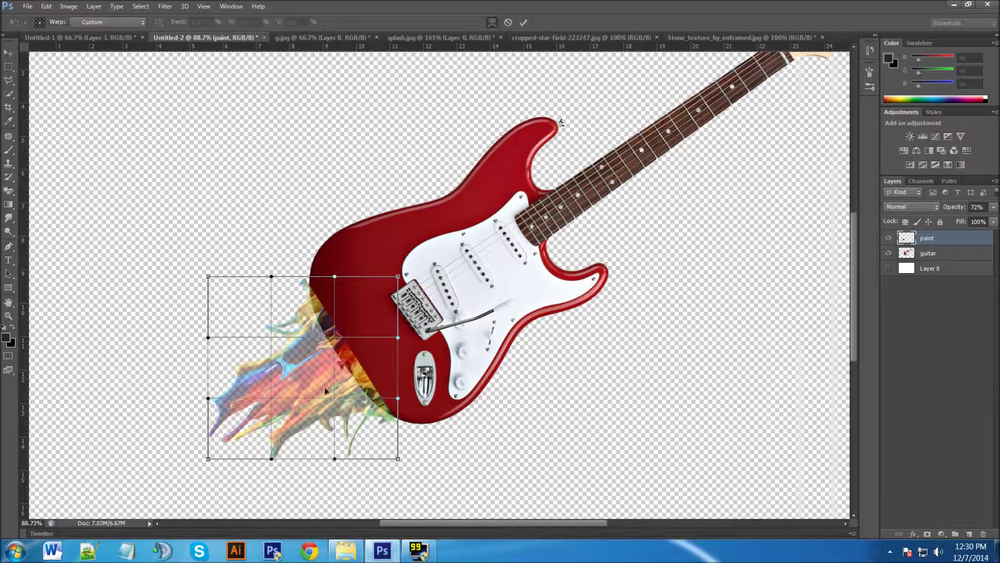
left_click_drag(275, 280, 336, 288)
left_click_drag(276, 275, 284, 294)
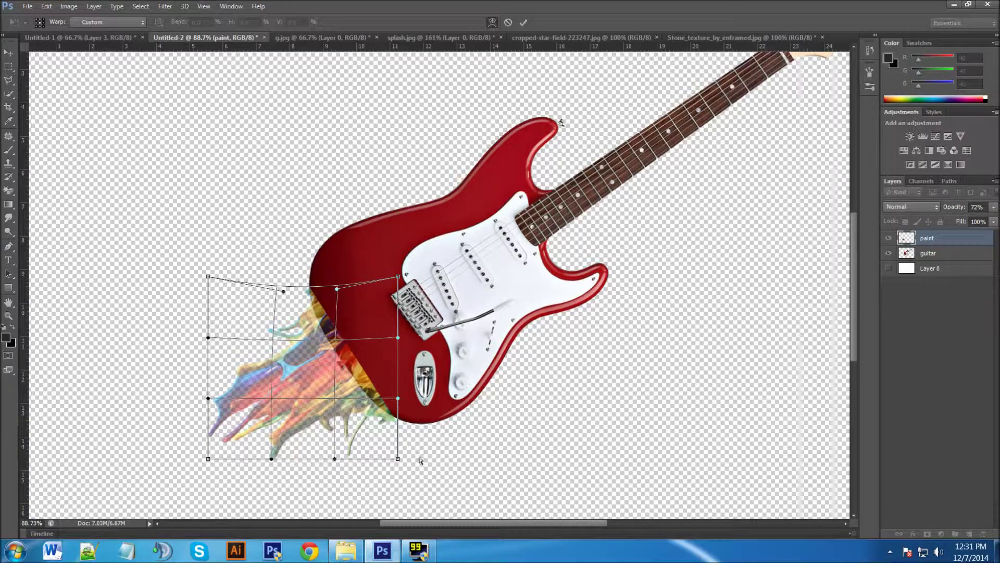
left_click_drag(401, 460, 400, 452)
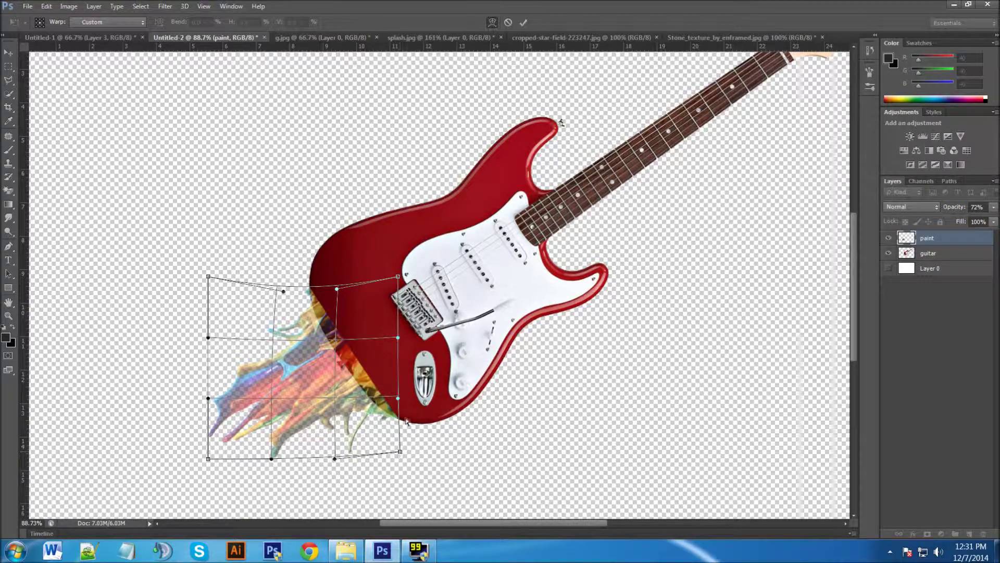
left_click(523, 24)
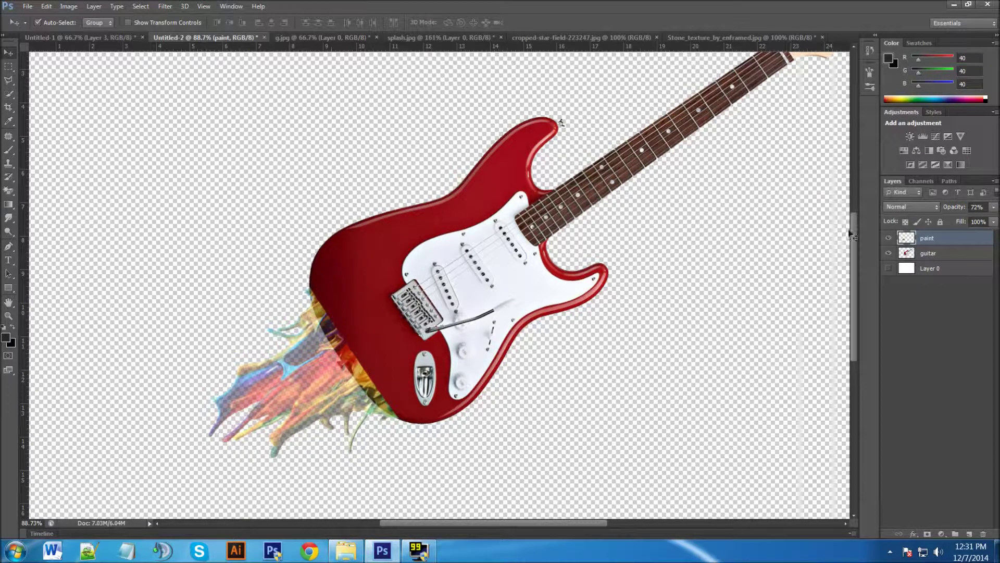
Restore the paint layer's opacity to 100% and add a layer mask to it
left_click(994, 208)
left_click_drag(989, 224, 998, 224)
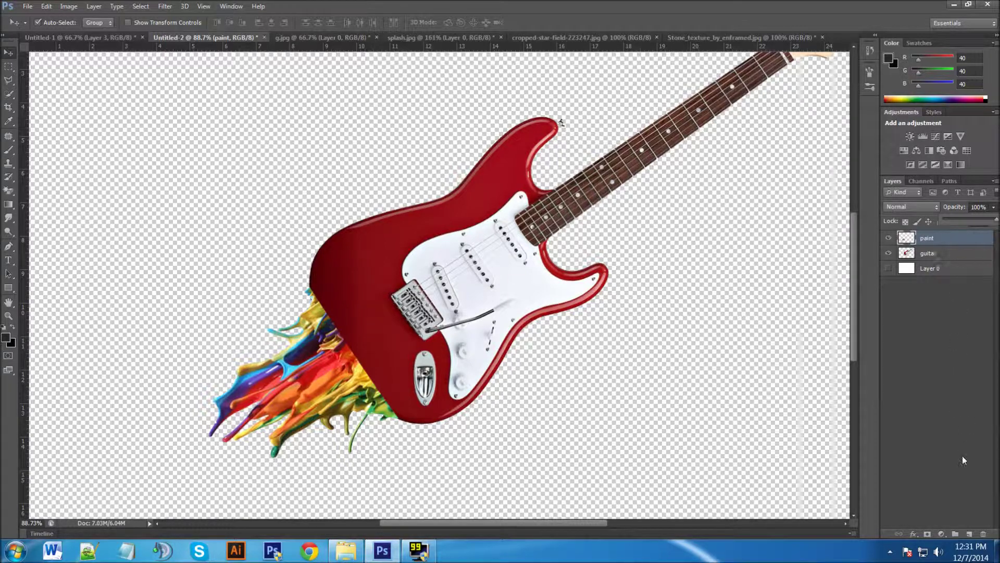
left_click(926, 535)
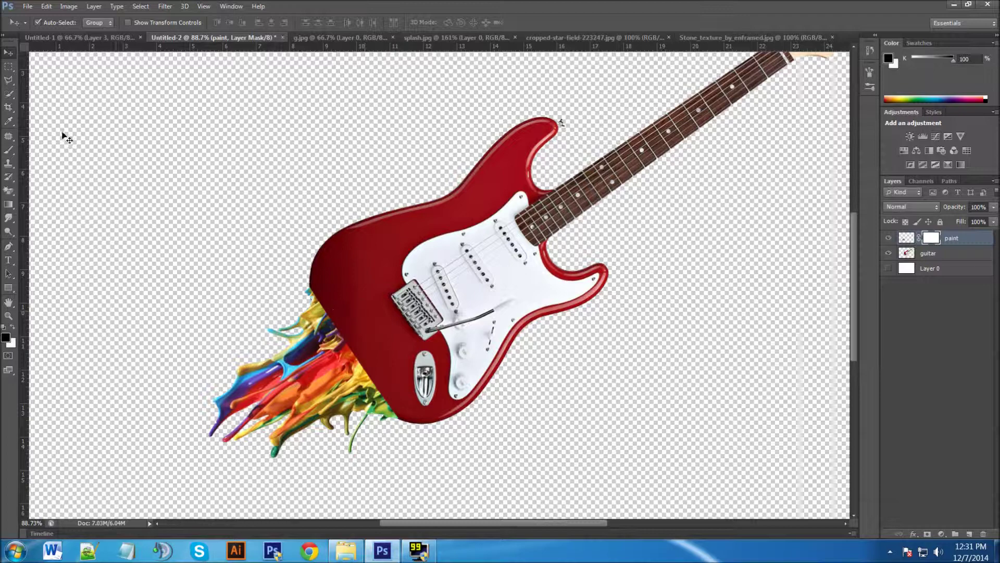
Paint black on the paint layer's mask with a soft 80 px brush along the seam to fade the splash into the guitar body
left_click(9, 150)
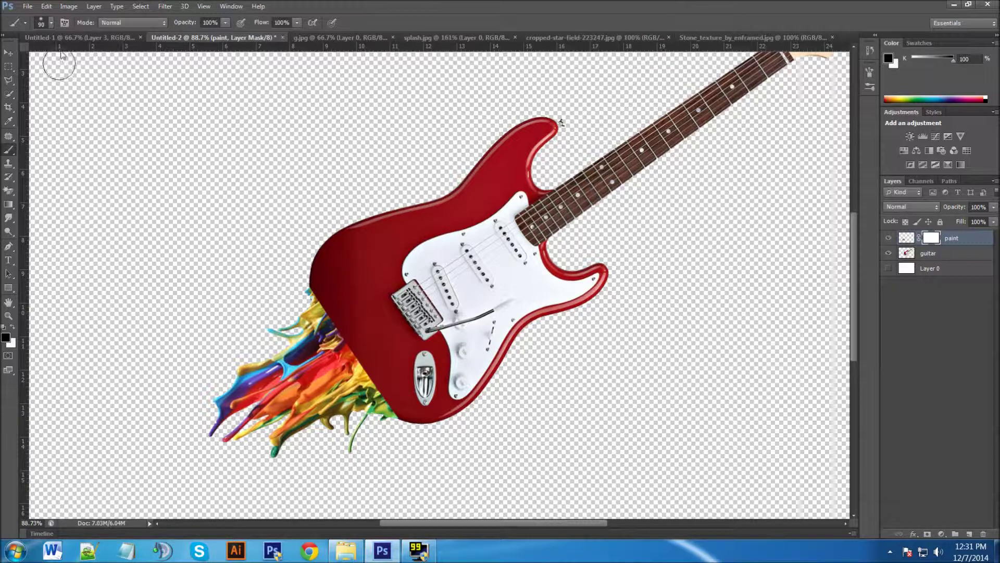
left_click(51, 23)
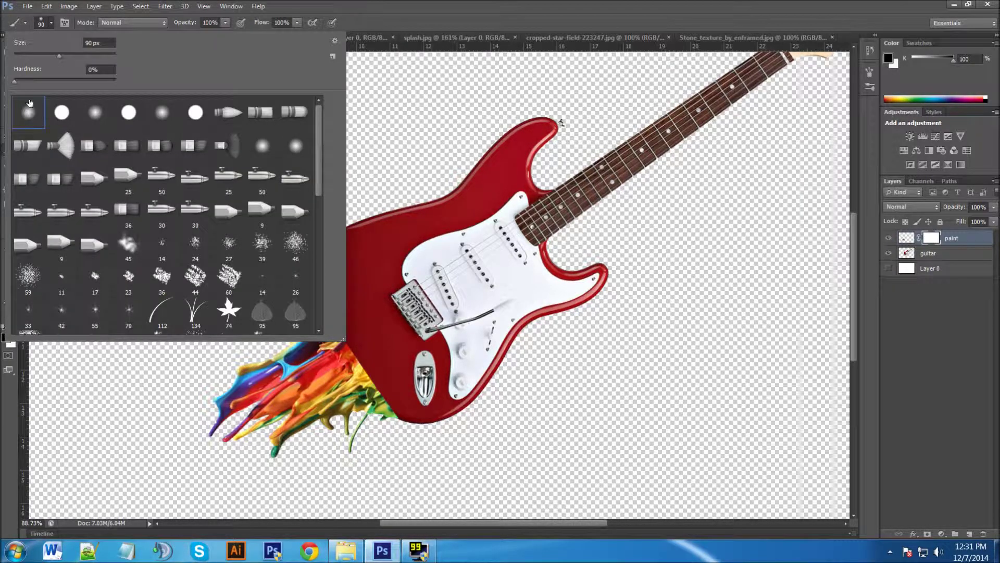
key("Return")
key("bracketright")
key("bracketright")
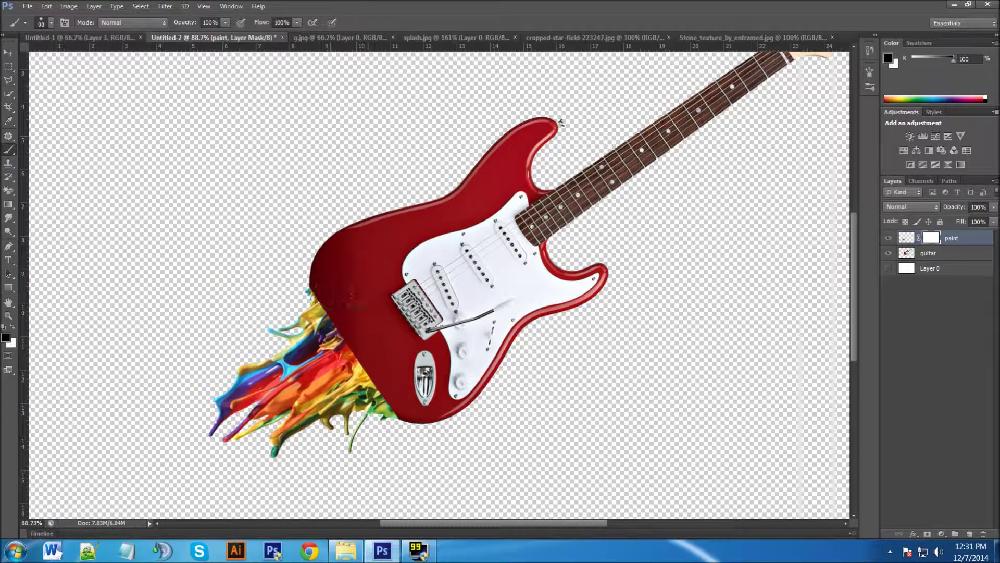
key("bracketleft")
key("bracketleft")
key("bracketleft")
key("bracketright")
key("bracketleft")
key("bracketright")
mouse_move(321, 277)
left_mouse_down()
mouse_move(313, 284)
mouse_move(344, 325)
left_mouse_up()
mouse_move(312, 278)
left_mouse_down()
mouse_move(338, 292)
mouse_move(381, 364)
left_mouse_up()
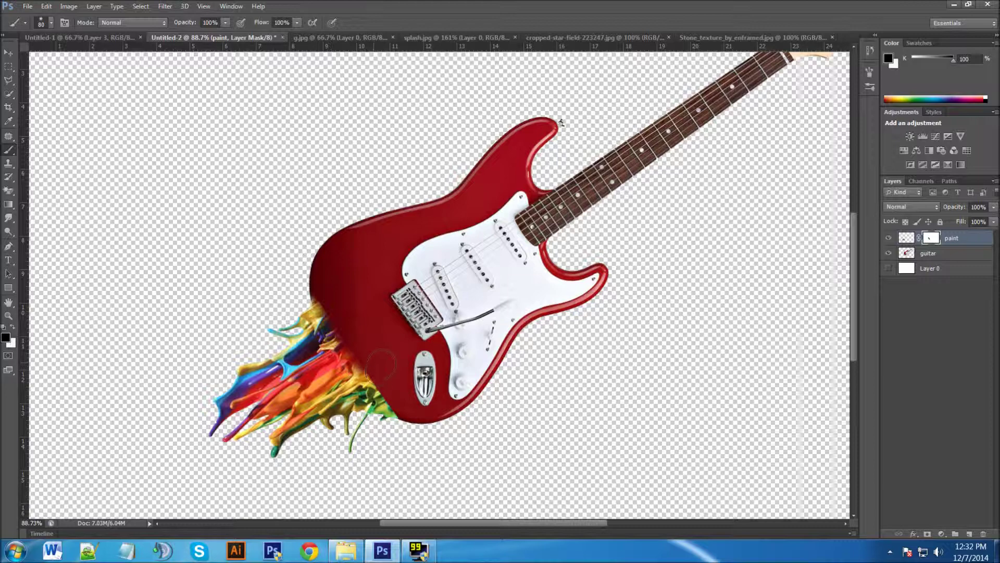
left_click_drag(380, 372, 371, 383)
mouse_move(393, 387)
left_mouse_down()
mouse_move(409, 423)
mouse_move(397, 407)
left_mouse_up()
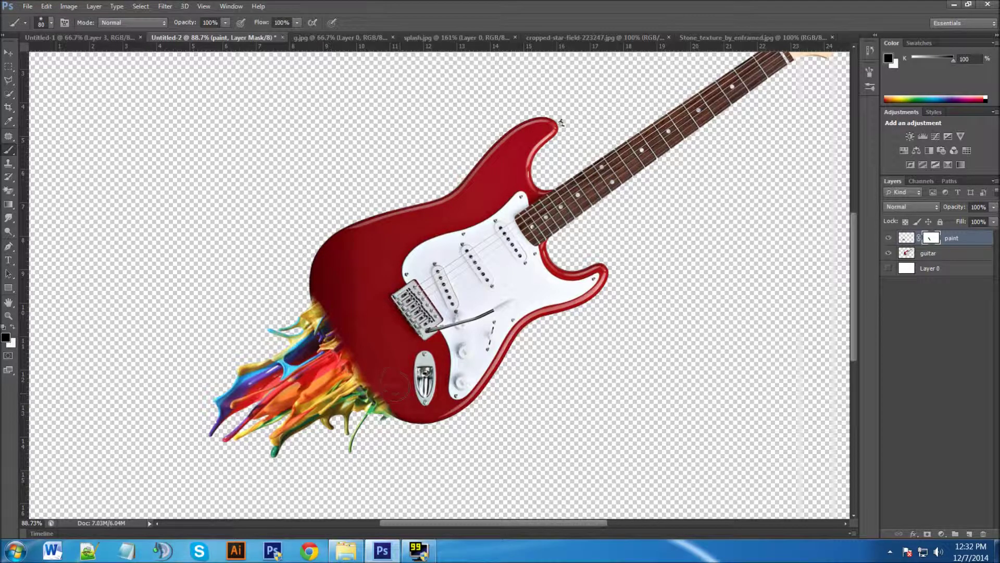
left_click_drag(345, 325, 332, 294)
Smudge the guitar layer's cut edge toward the splash using the Smudge tool at size 30 and 50% strength
left_click(953, 258)
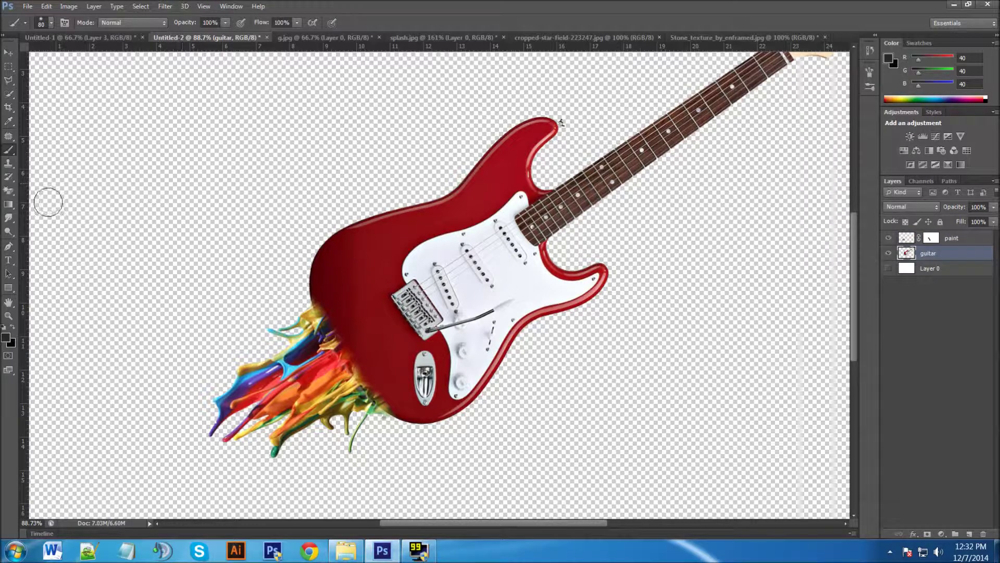
left_click(13, 219)
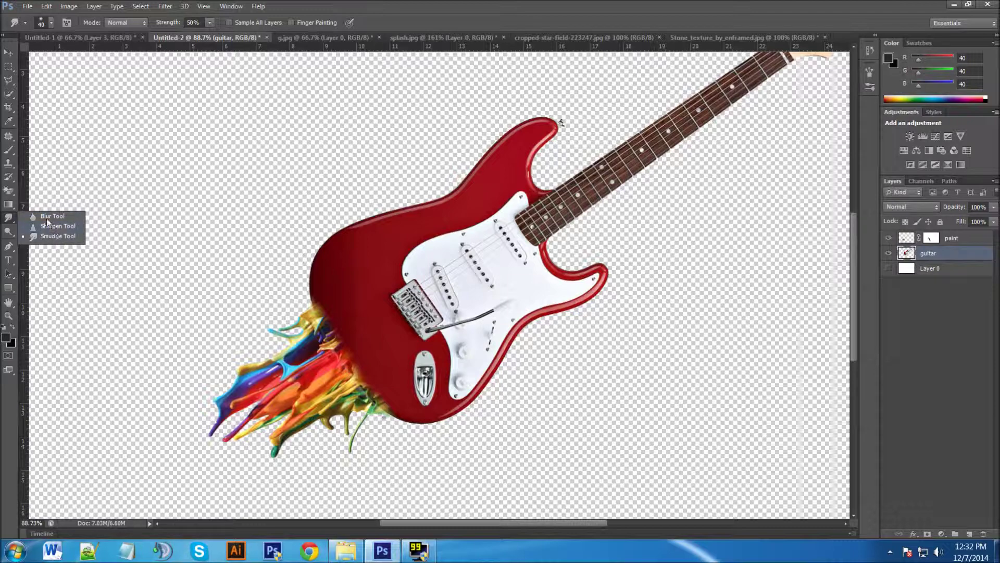
left_click(55, 236)
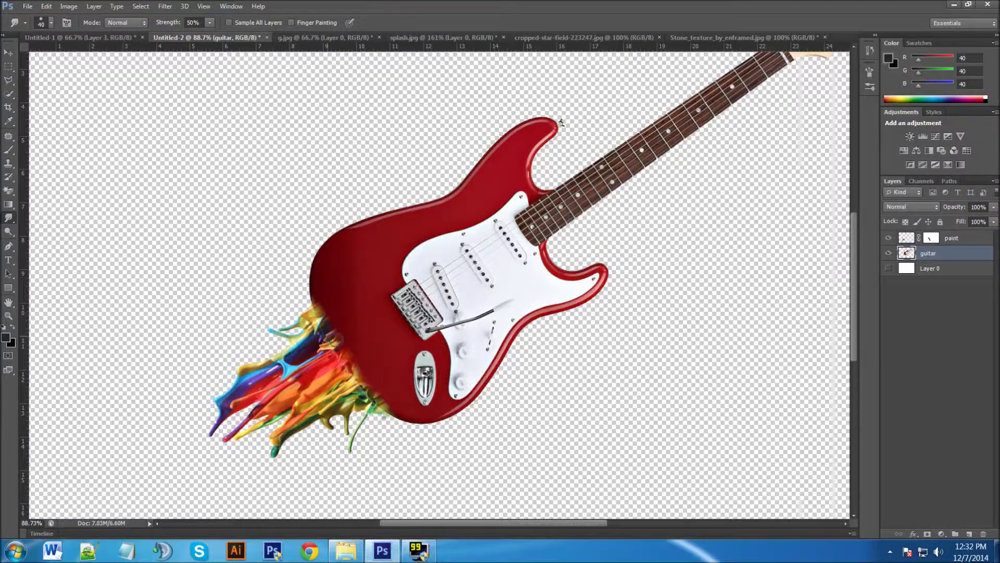
scroll(329, 335, "up", 4)
key("bracketleft")
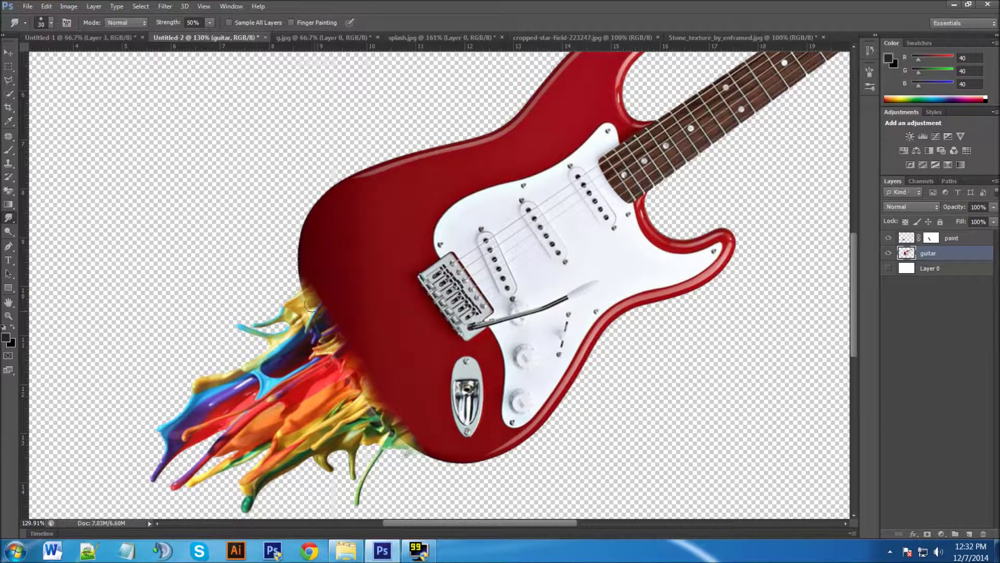
mouse_move(309, 297)
left_mouse_down()
mouse_move(355, 379)
mouse_move(368, 436)
mouse_move(405, 437)
mouse_move(378, 438)
mouse_move(385, 428)
mouse_move(347, 397)
left_mouse_up()
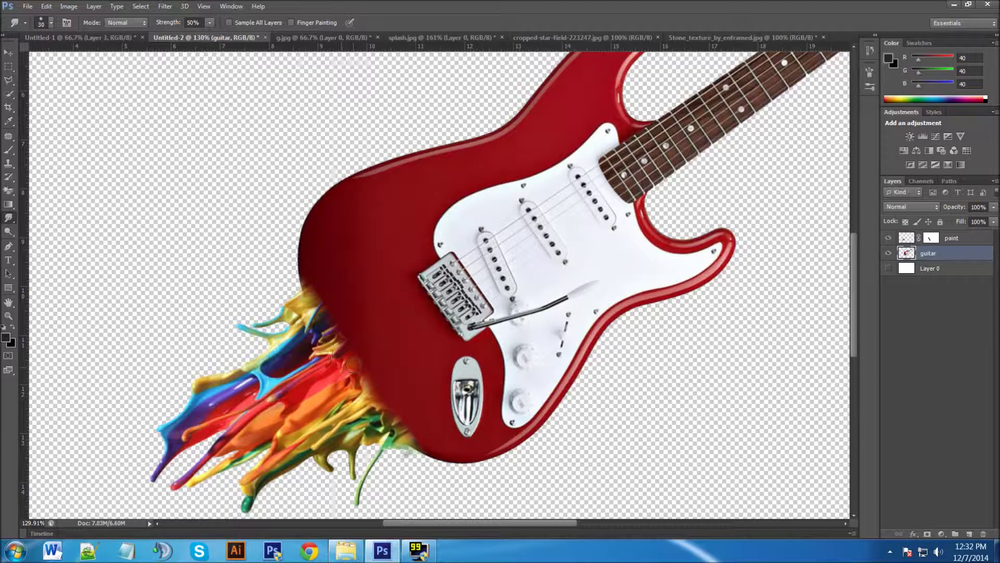
left_click_drag(323, 317, 311, 308)
Hide the paint layer to inspect the guitar's smudged edge, and show it again
left_click(888, 237)
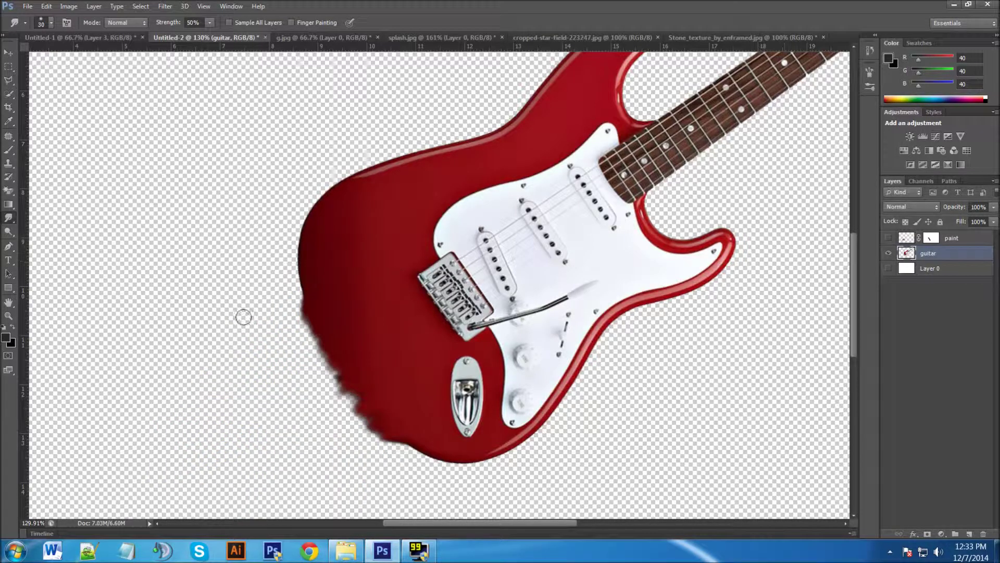
left_click_drag(299, 373, 307, 374)
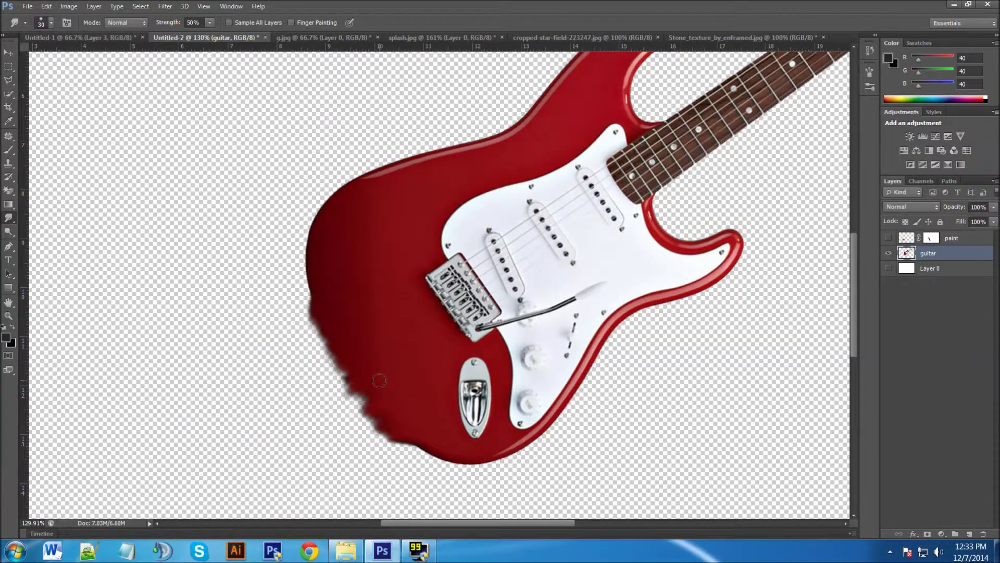
scroll(379, 380, "down", 3)
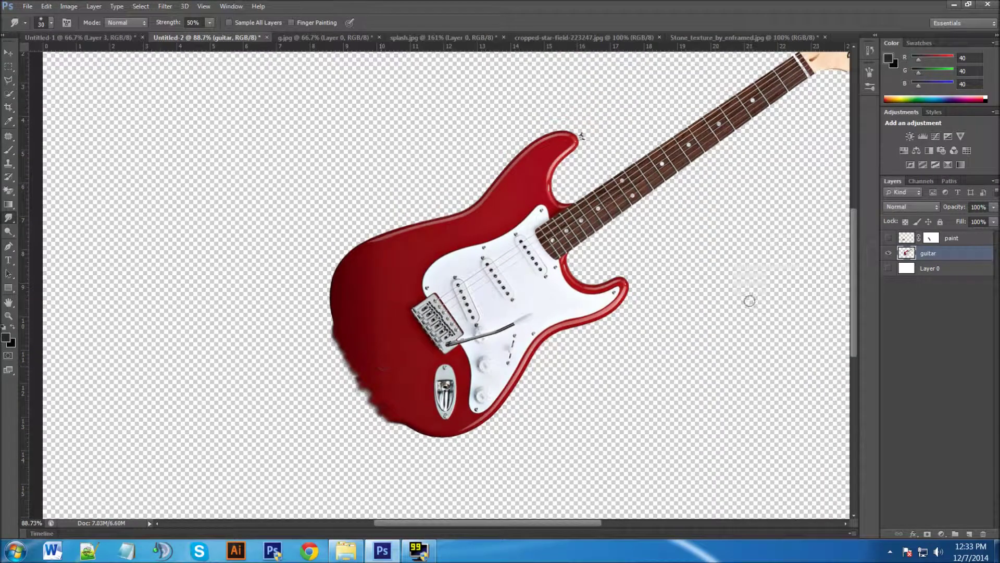
left_click(888, 238)
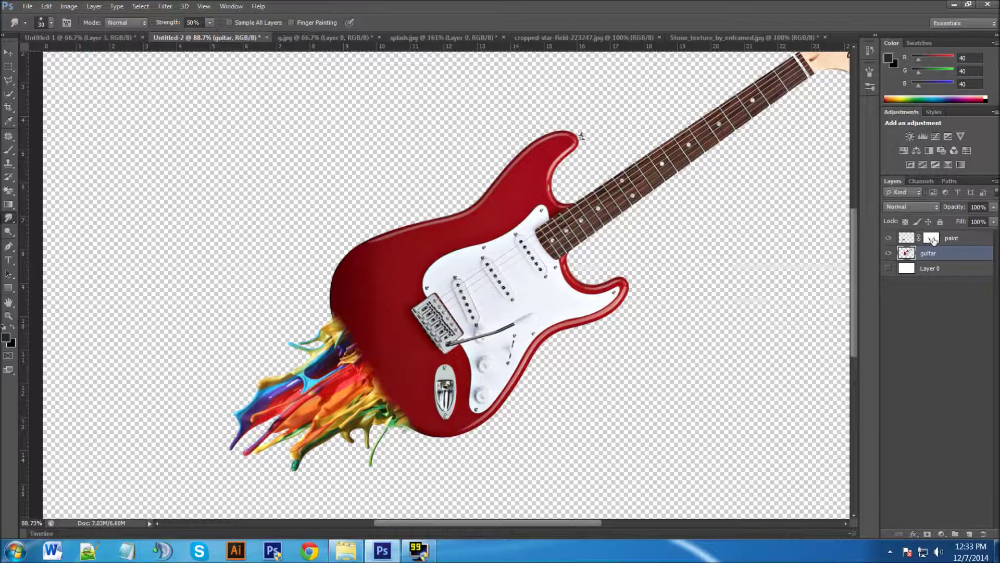
Smudge the paint layer's pixels along the whole seam with the guitar body to blend the splash into it
left_click(931, 238)
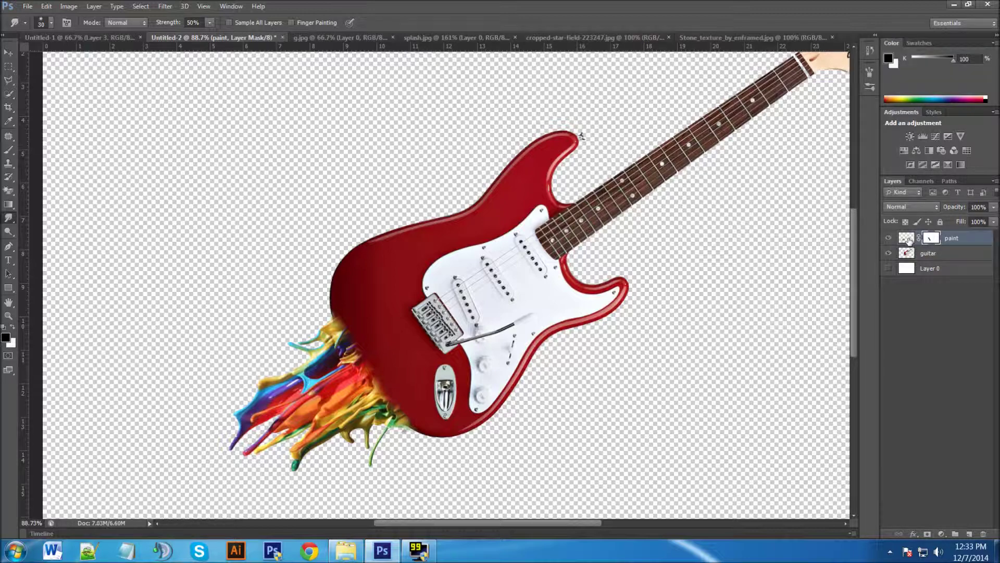
left_click(908, 239)
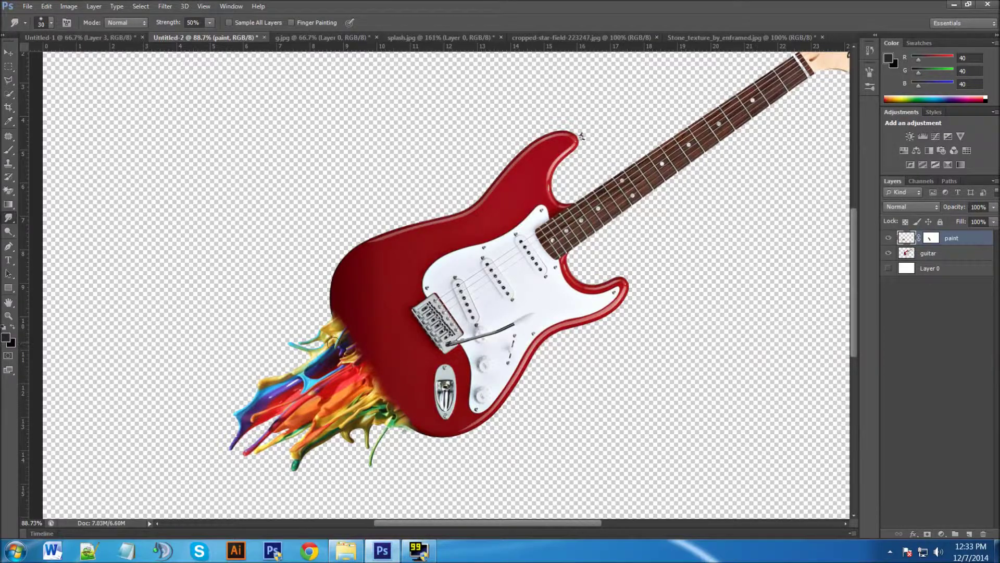
scroll(334, 328, "up", 5)
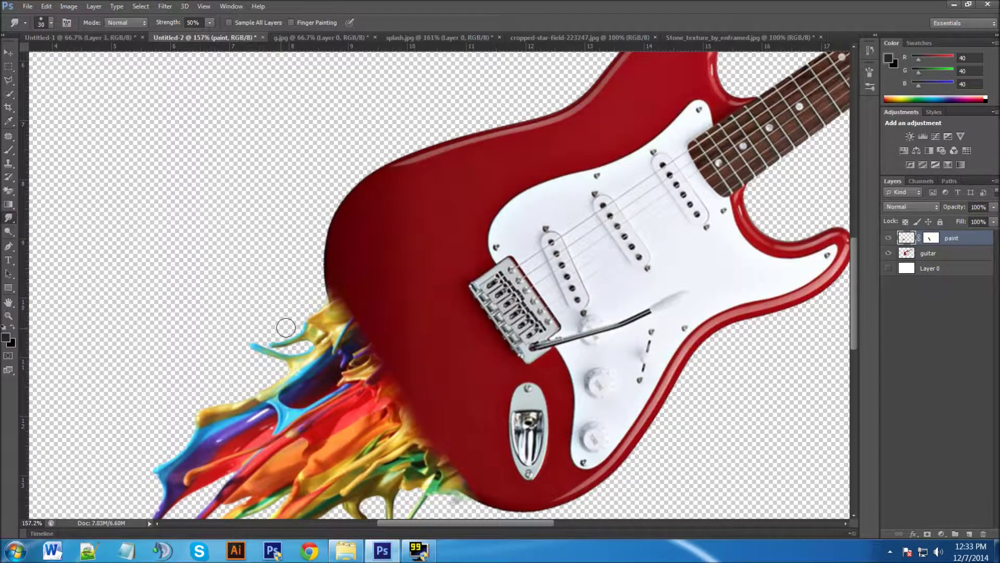
mouse_move(336, 312)
left_mouse_down()
mouse_move(364, 371)
mouse_move(396, 355)
mouse_move(384, 412)
mouse_move(408, 440)
mouse_move(428, 456)
left_mouse_up()
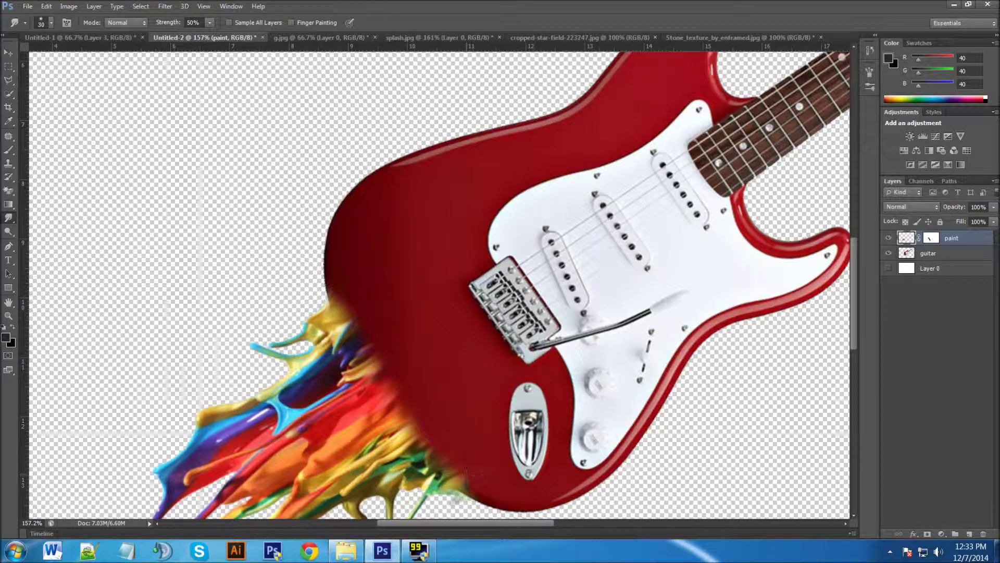
mouse_move(422, 453)
left_mouse_down()
mouse_move(390, 420)
mouse_move(362, 350)
left_mouse_up()
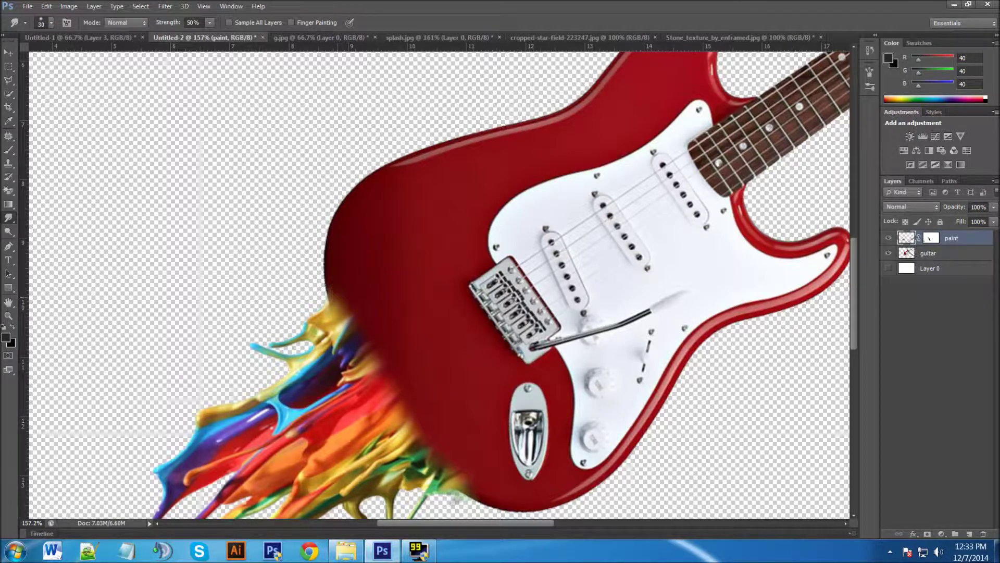
scroll(450, 341, "down", 1)
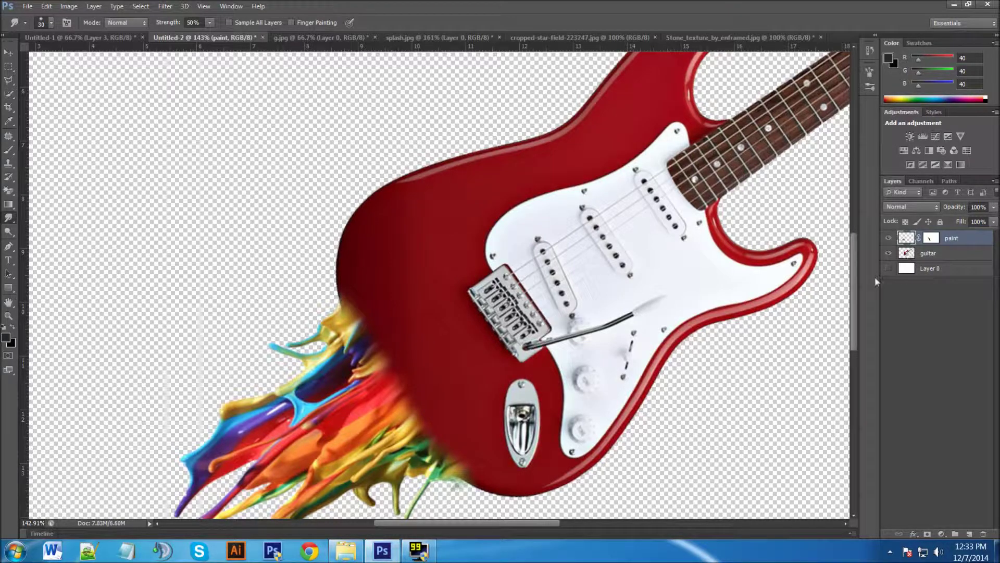
Refine the blend by smudging the lower seam on the paint layer and the upper seam on the guitar layer
left_click(908, 254)
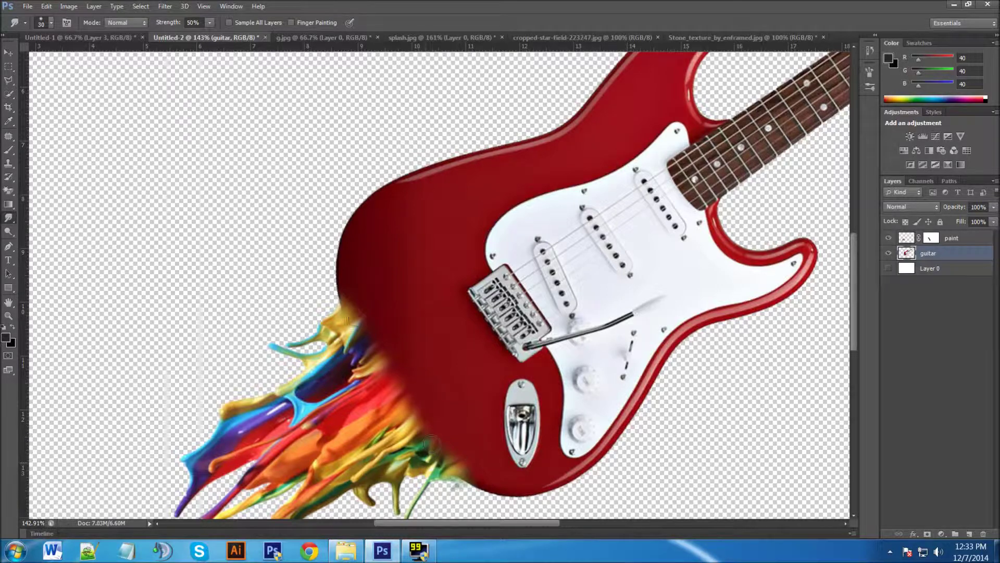
left_click(899, 241)
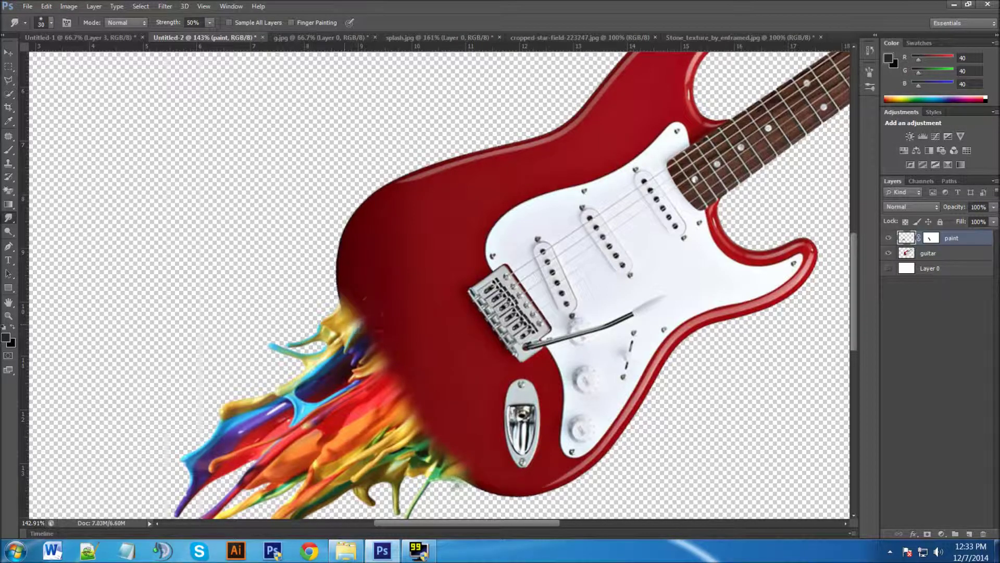
mouse_move(386, 407)
left_mouse_down()
mouse_move(424, 413)
mouse_move(425, 444)
left_mouse_up()
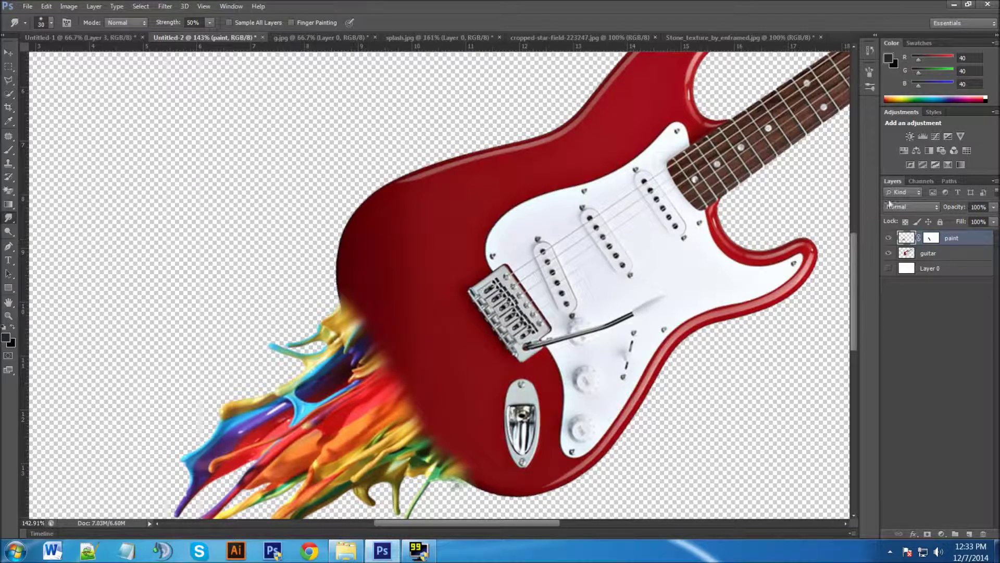
left_click(906, 254)
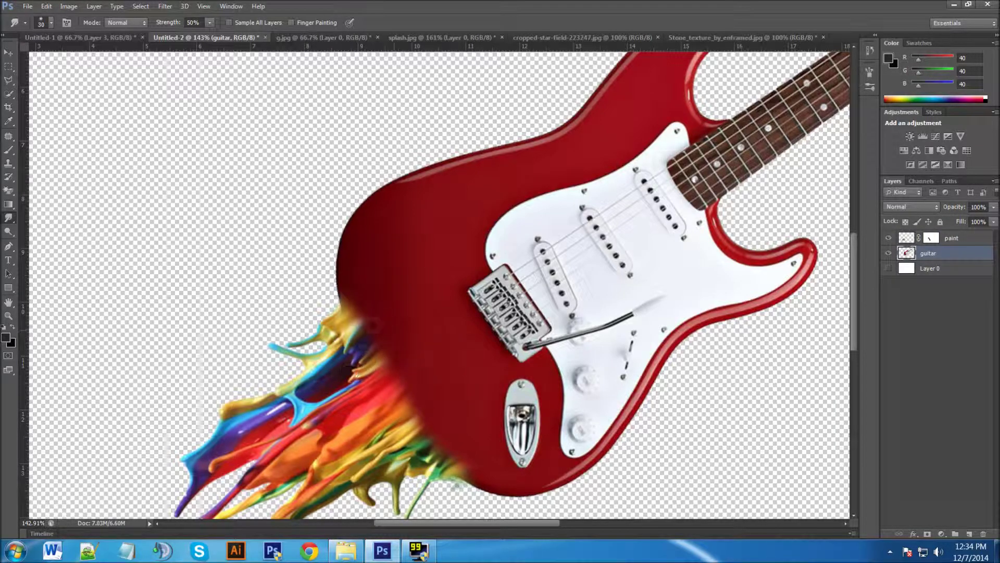
left_click_drag(349, 329, 381, 316)
scroll(393, 325, "down", 5)
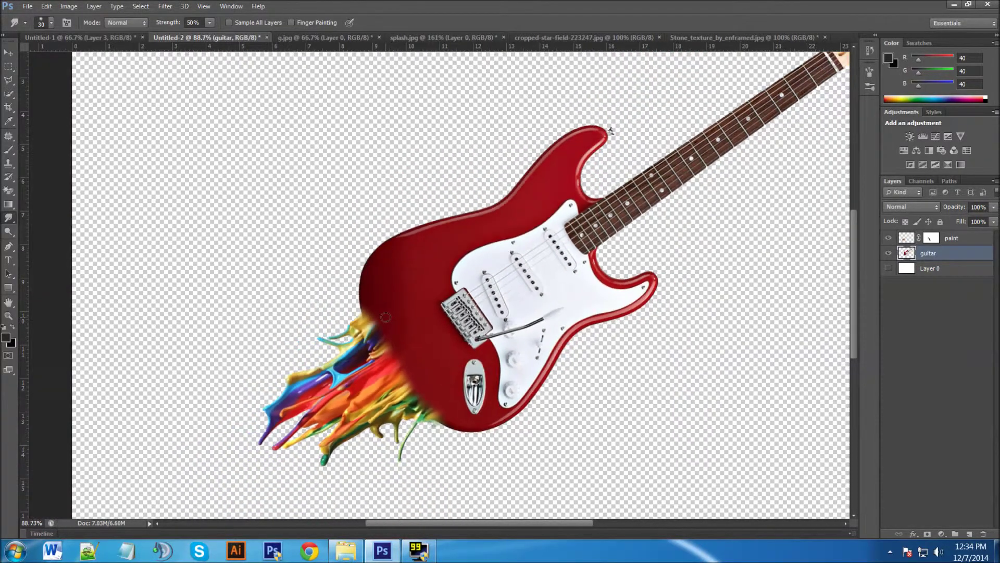
scroll(385, 317, "down", 3)
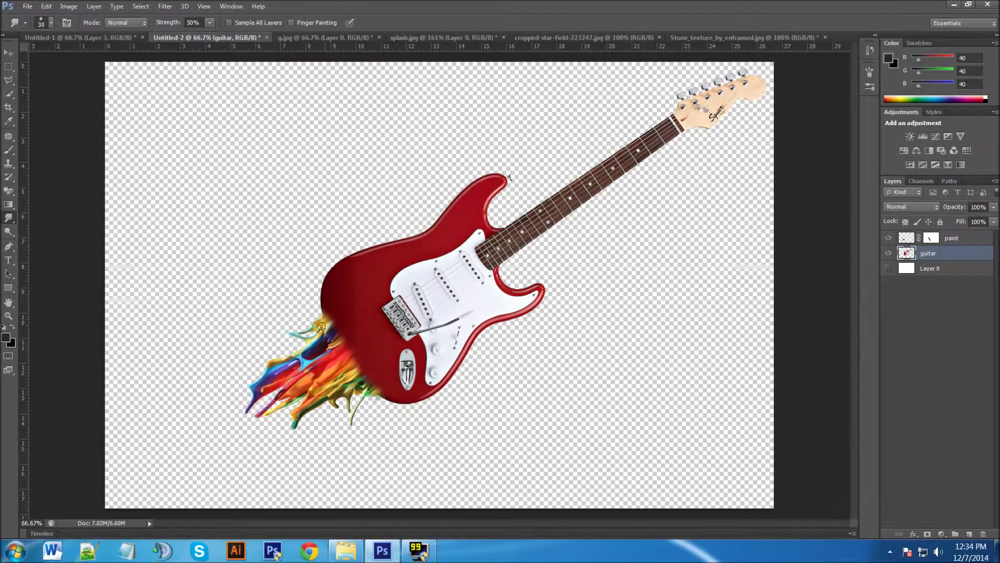
Add a Hue/Saturation adjustment layer above the paint layer and clip it to that layer
left_click(962, 239)
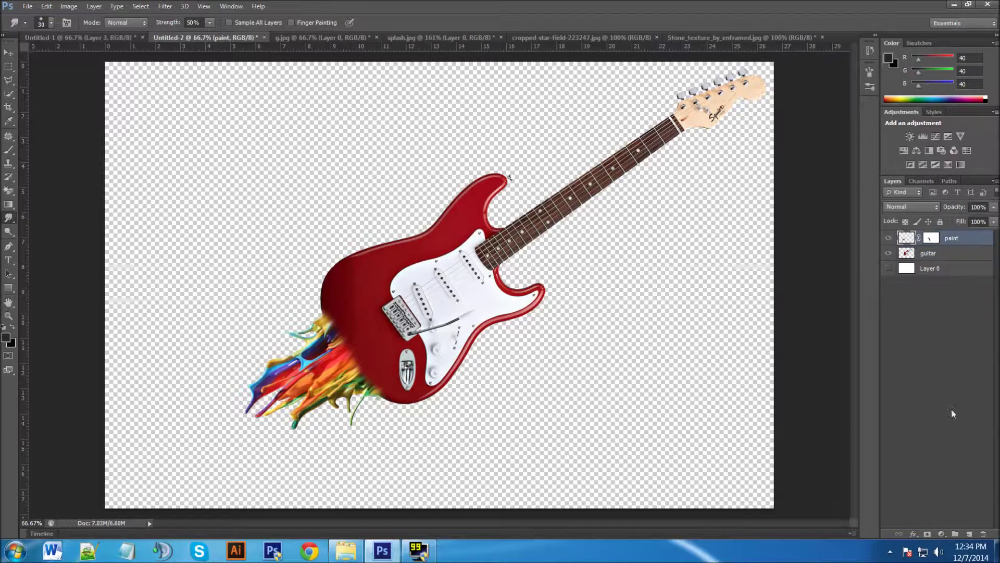
left_click(942, 533)
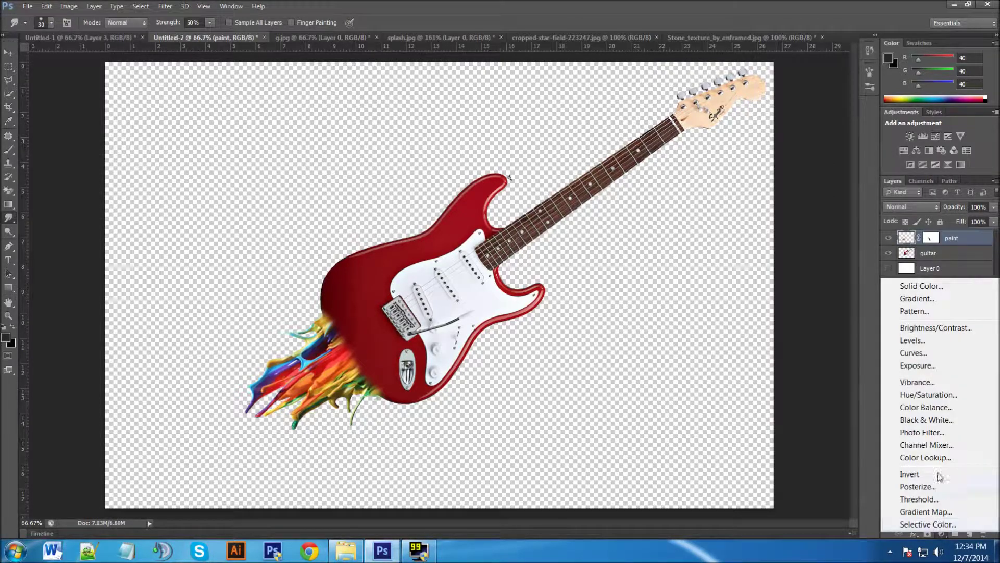
left_click(933, 395)
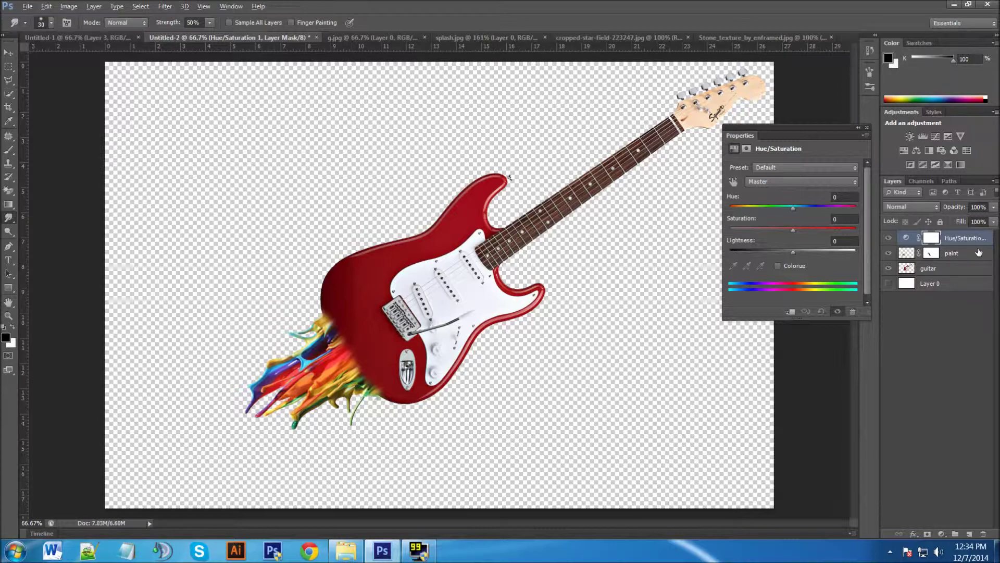
left_click_drag(977, 255, 979, 241)
left_click(979, 242, "alt")
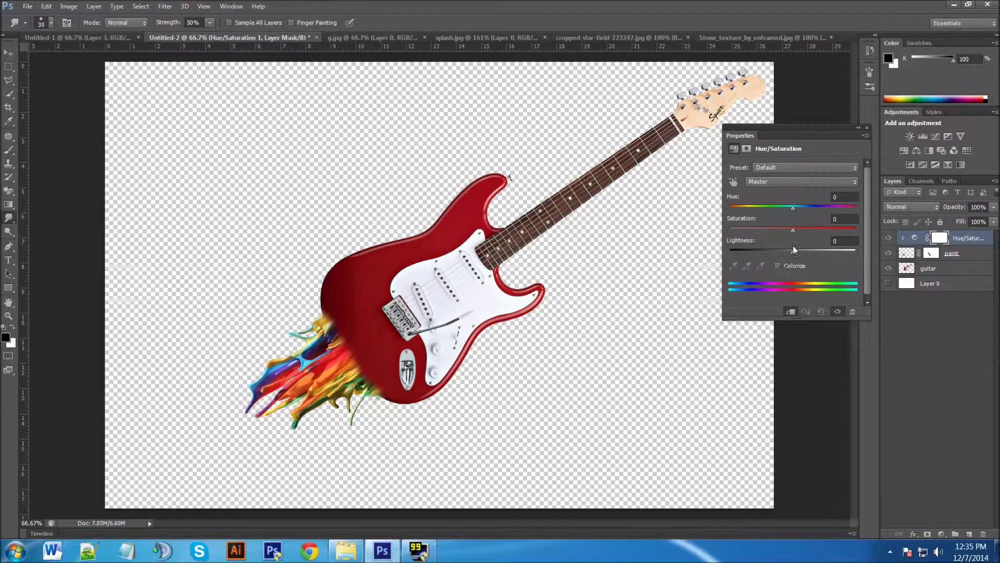
Colorize the splash dark red through the Hue/Saturation adjustment with hue 359, saturation 100 and lightness -60
mouse_move(794, 208)
left_mouse_down()
mouse_move(758, 207)
mouse_move(805, 209)
mouse_move(774, 211)
mouse_move(814, 230)
mouse_move(782, 232)
left_mouse_up()
scroll(495, 371, "up", 3)
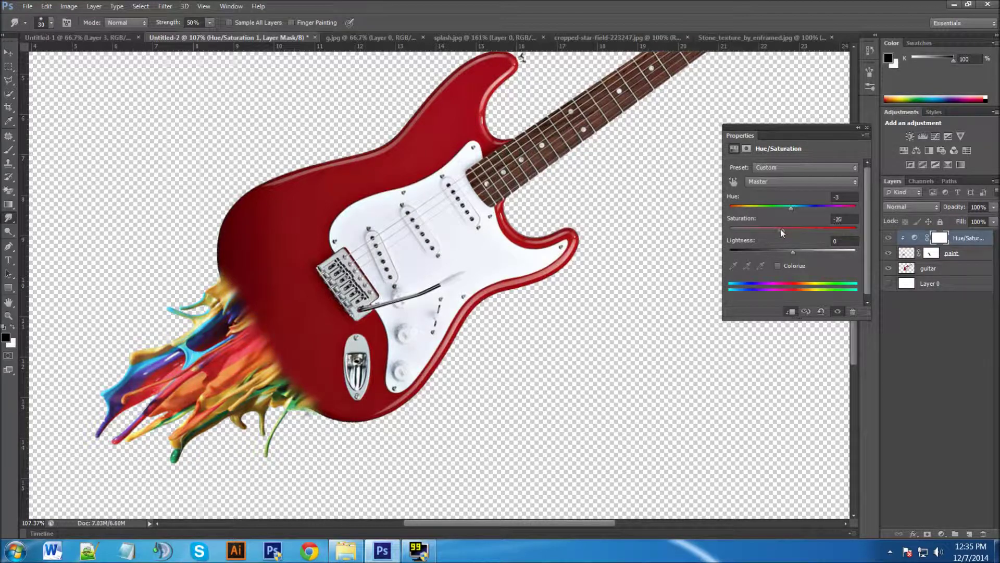
left_click(777, 266)
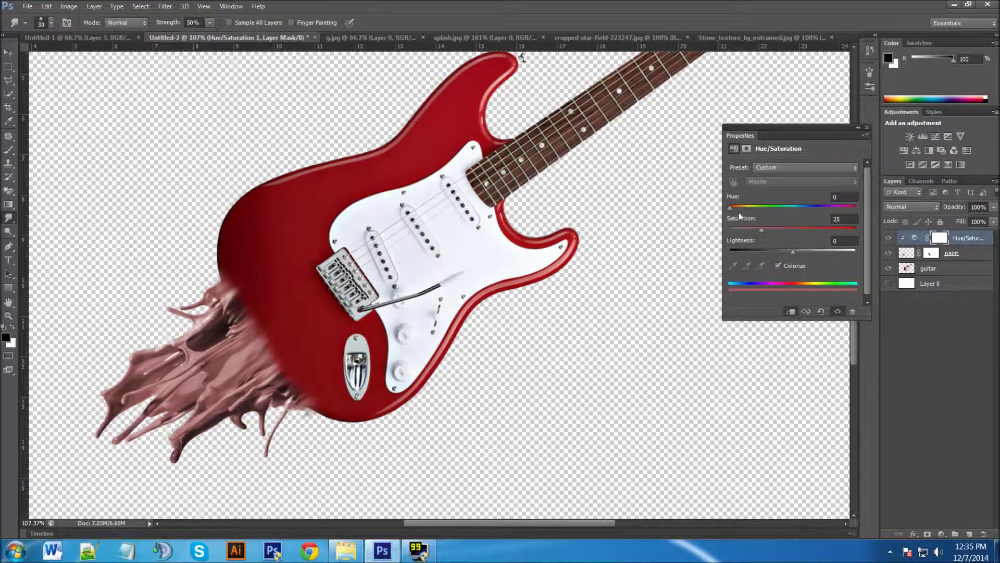
left_click_drag(732, 211, 835, 213)
left_click_drag(762, 232, 851, 236)
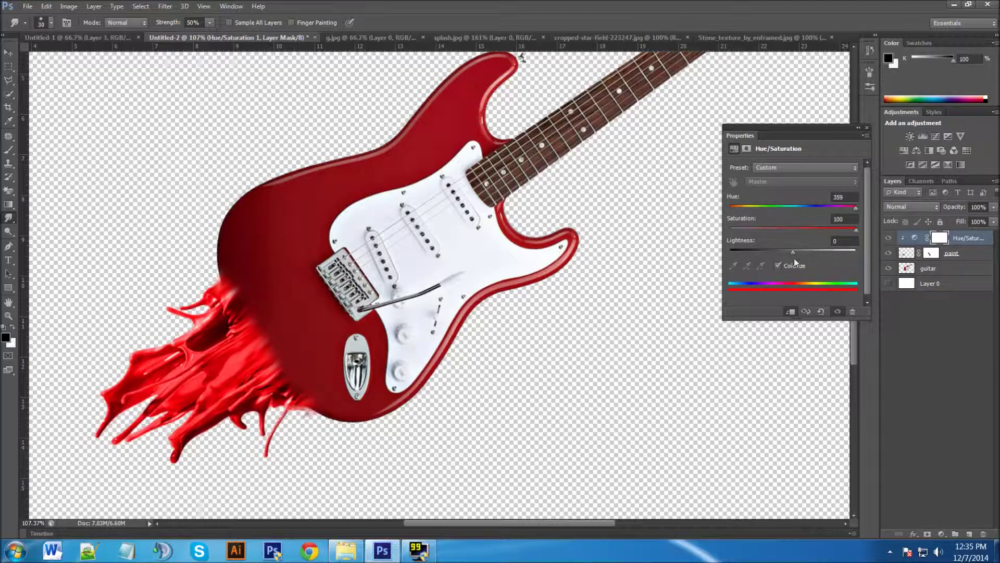
left_click_drag(795, 252, 764, 257)
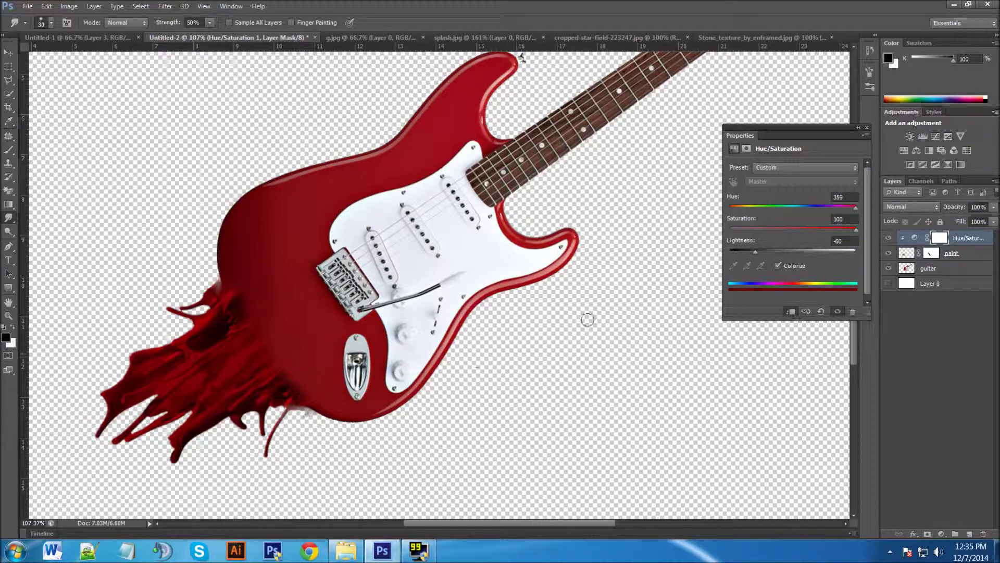
left_click(866, 130)
scroll(656, 261, "down", 4)
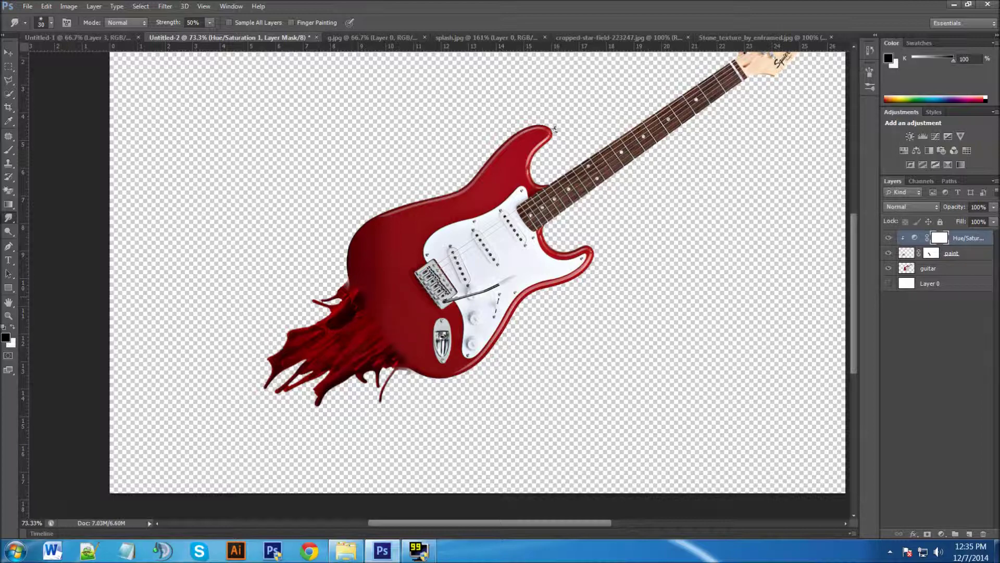
Add a new empty layer directly above Layer 0, beneath the guitar layer
scroll(634, 277, "down", 1)
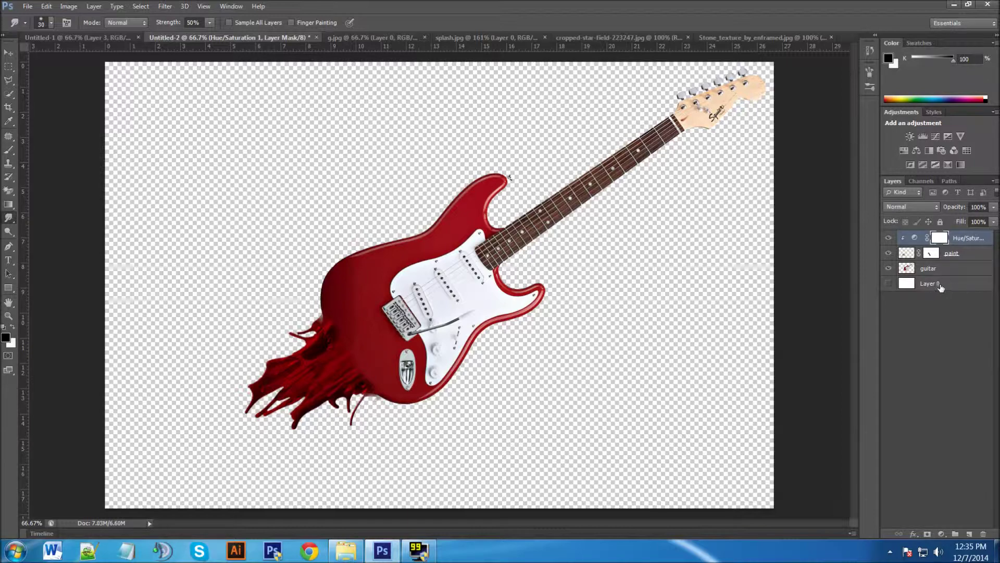
left_click(962, 287)
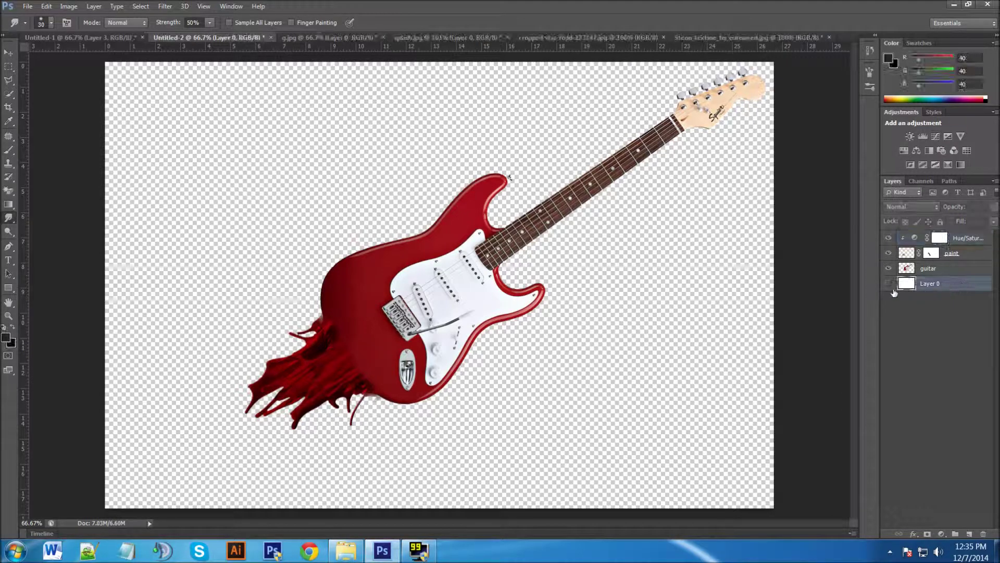
left_click(889, 284)
left_click(888, 285)
left_click(970, 534)
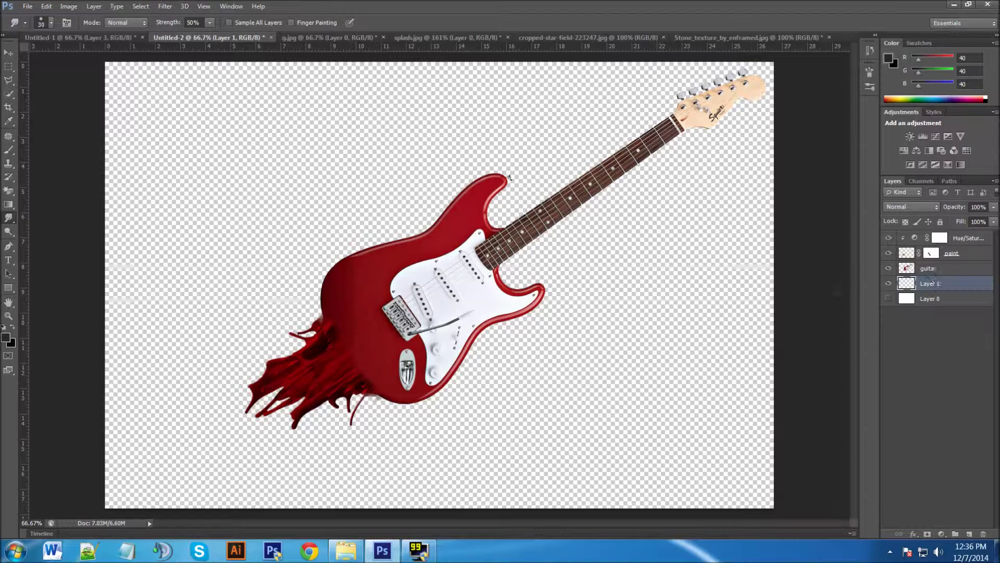
Fill the new layer with a vertical linear gradient running from black at the canvas bottom to purple at the top
left_click(9, 206)
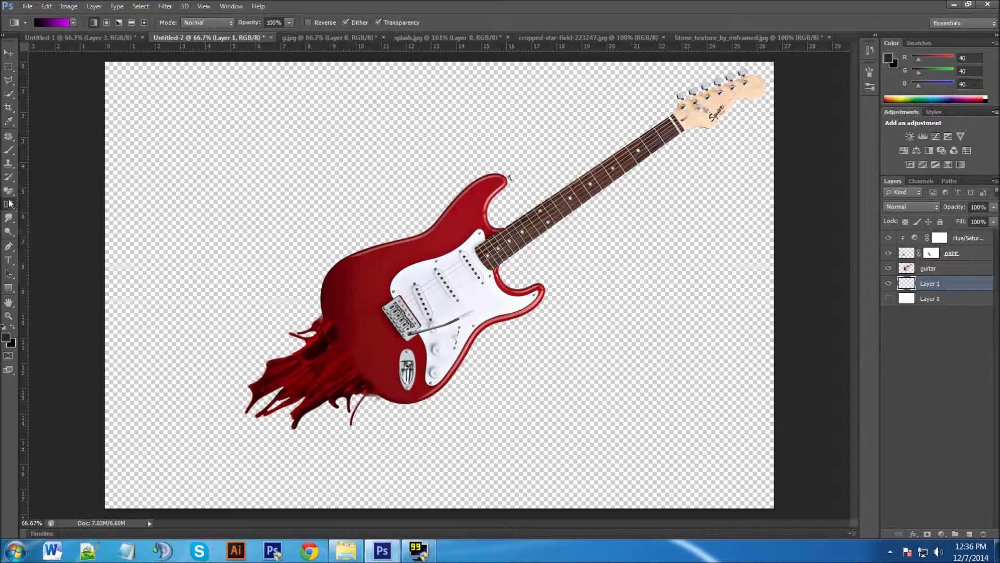
left_click(56, 22)
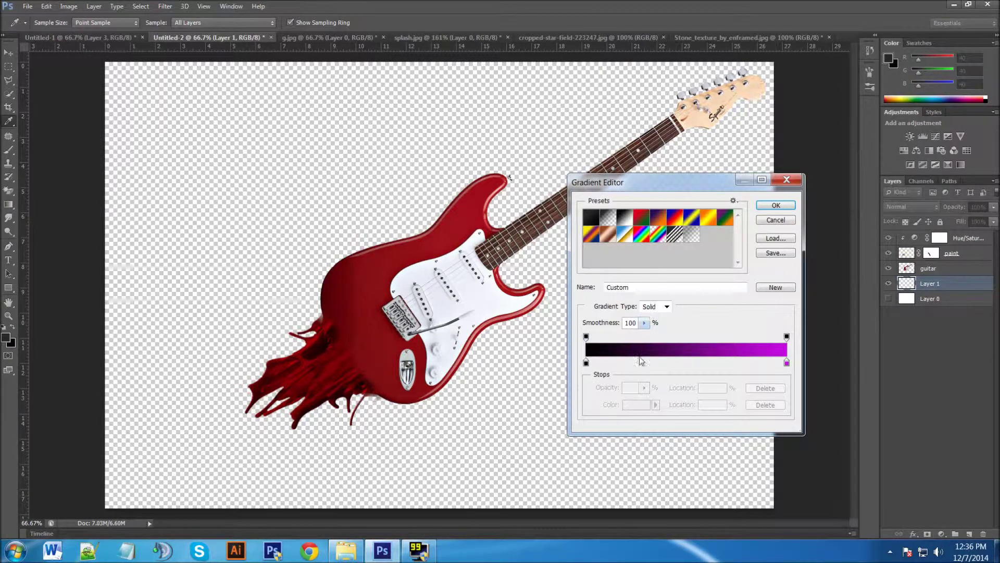
left_click(787, 207)
key("ctrl+minus")
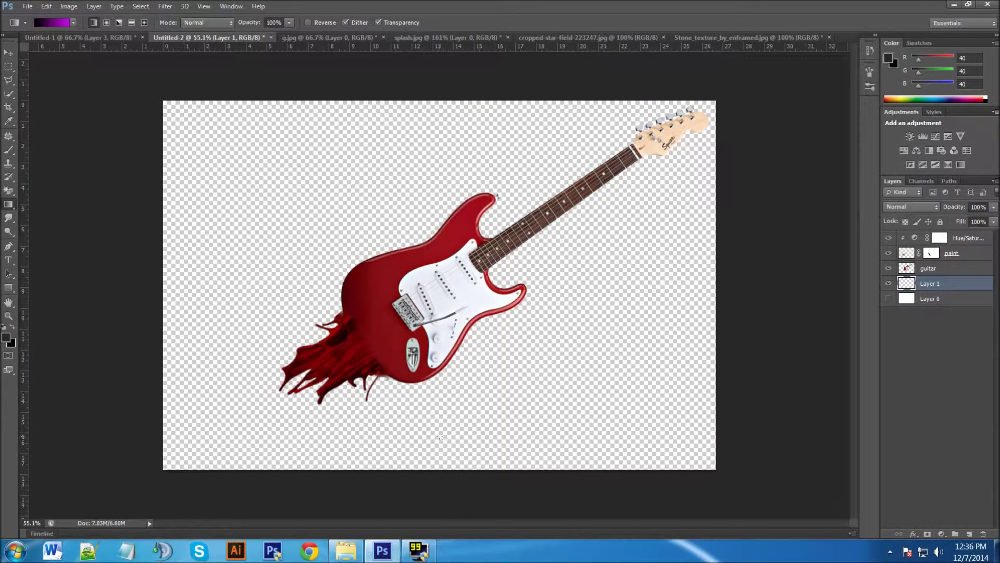
left_click_drag(435, 488, 432, 86)
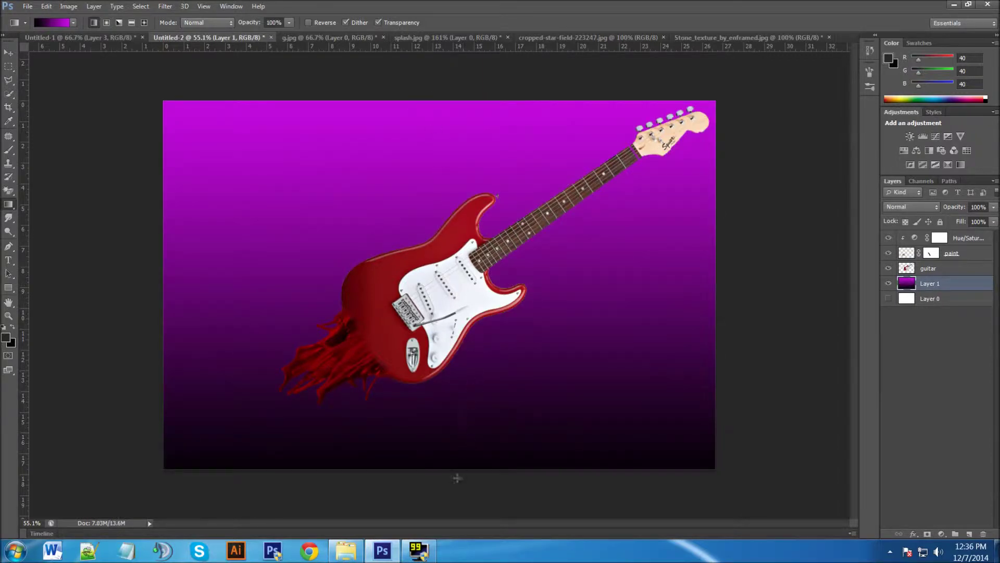
left_click_drag(450, 485, 438, 95)
key("ctrl+plus")
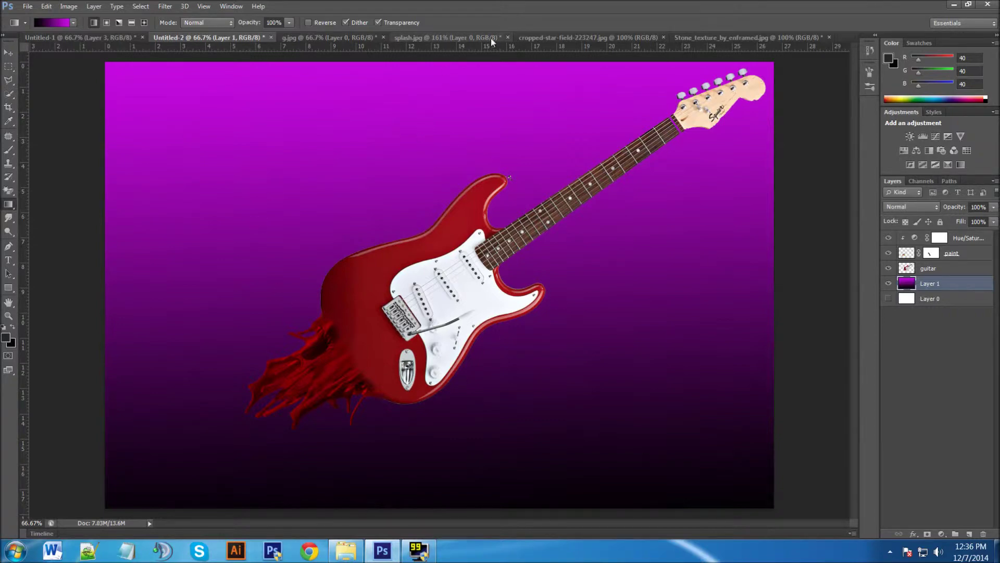
Copy the cropped-star-field-223247.jpg image into Untitled-2 and place its layer at the top of the layer stack
left_click(539, 35)
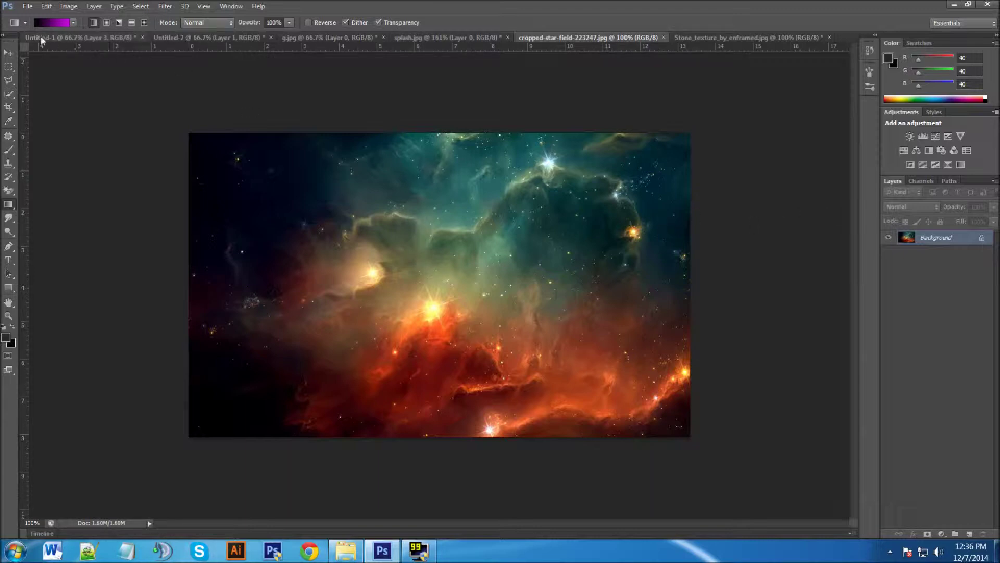
left_click(6, 53)
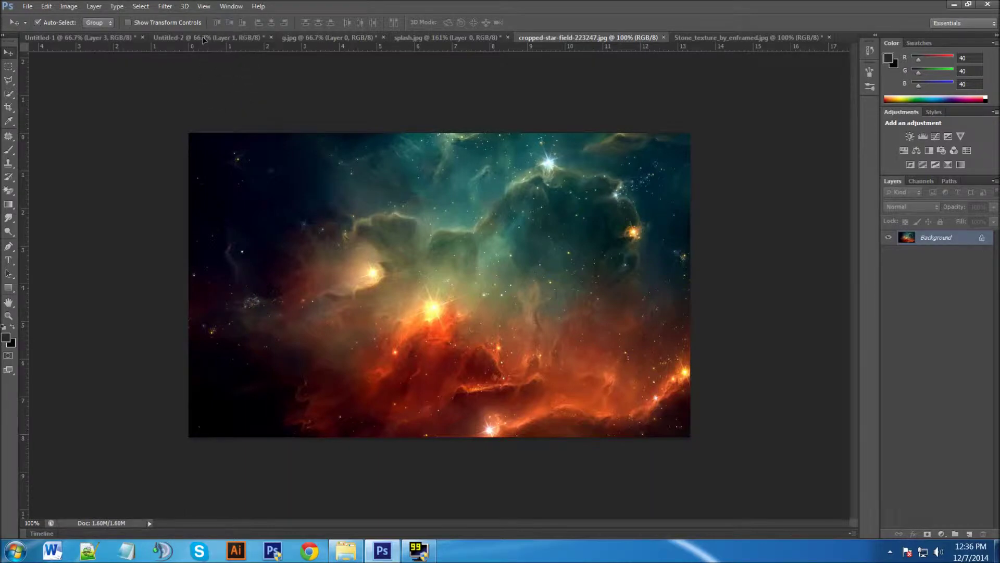
left_click_drag(203, 40, 318, 203)
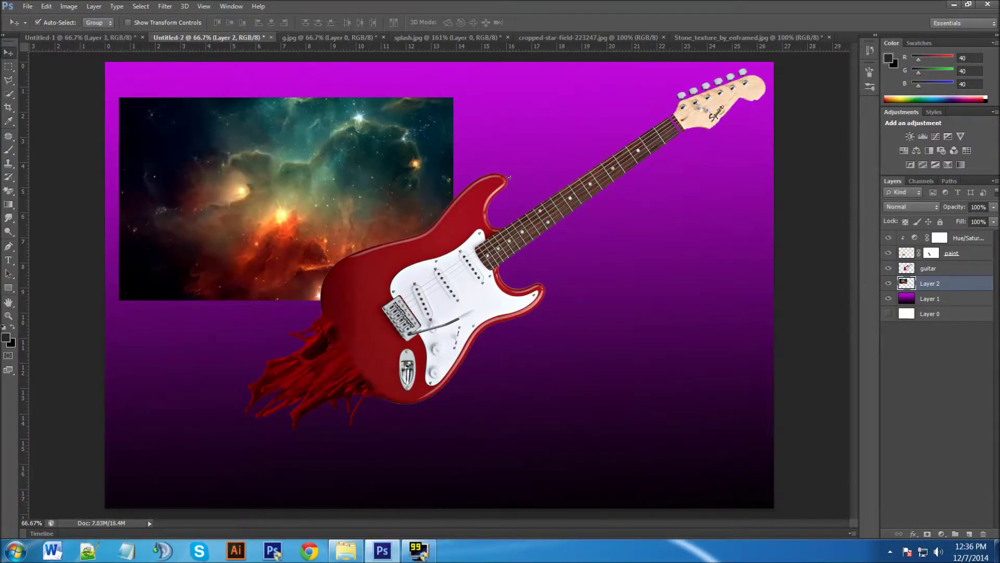
left_click_drag(953, 280, 933, 235)
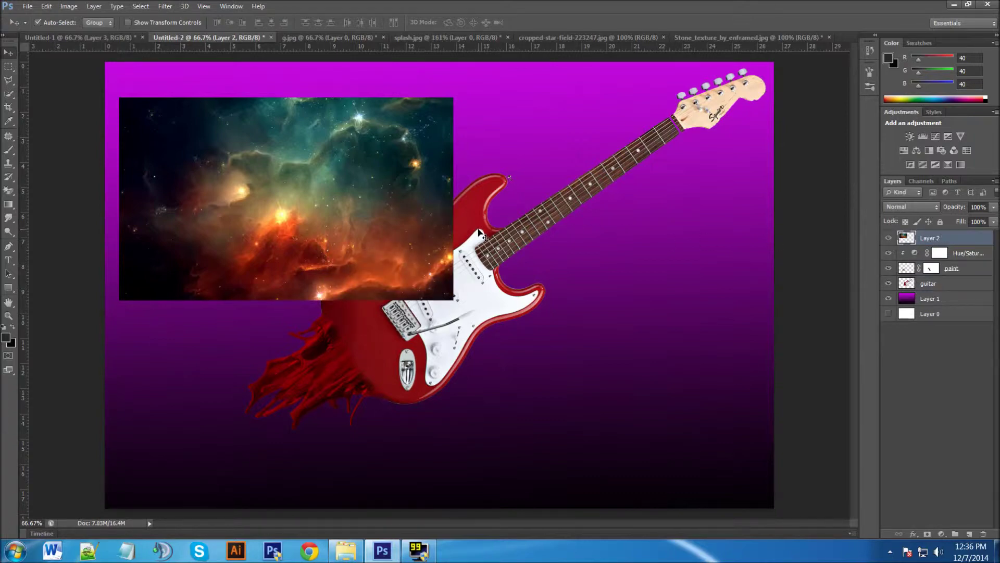
Scale the star field layer to about 200% width and 220% height so it covers the whole canvas
key("ctrl+t")
left_click_drag(455, 300, 774, 508)
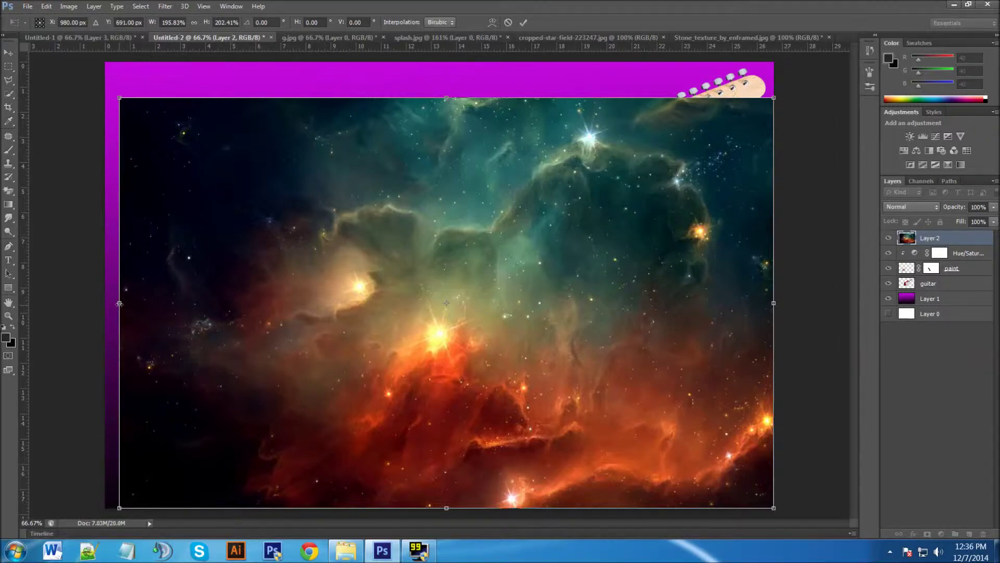
left_click_drag(119, 303, 105, 303)
left_click_drag(438, 95, 439, 63)
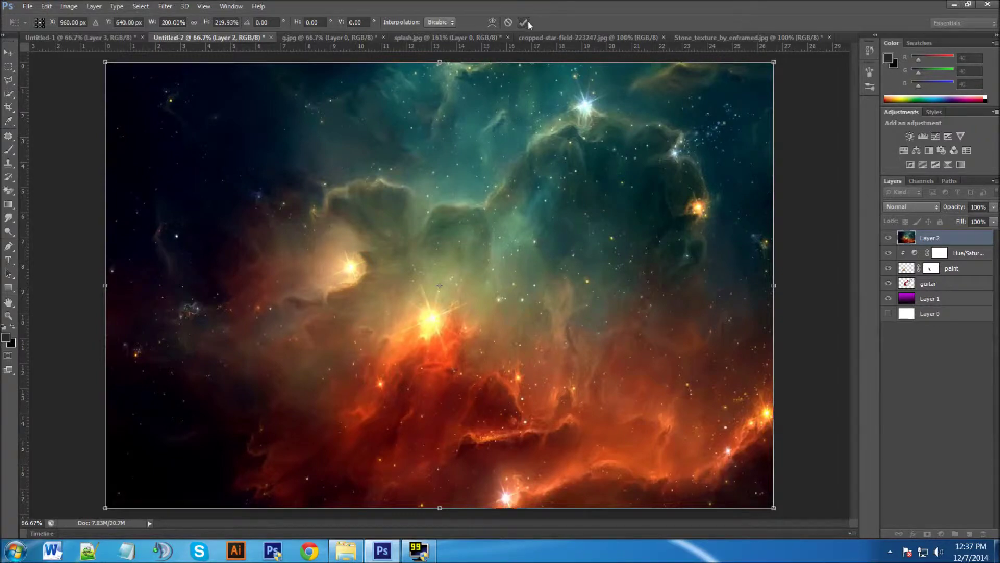
left_click(527, 22)
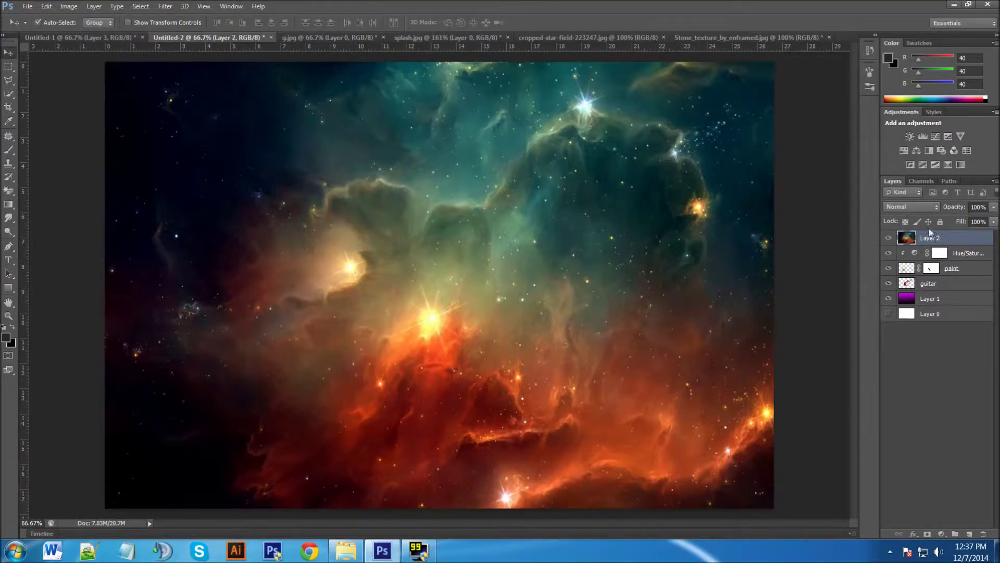
Set the star field layer's blend mode to Overlay and lower its opacity to about 79%
left_click(905, 208)
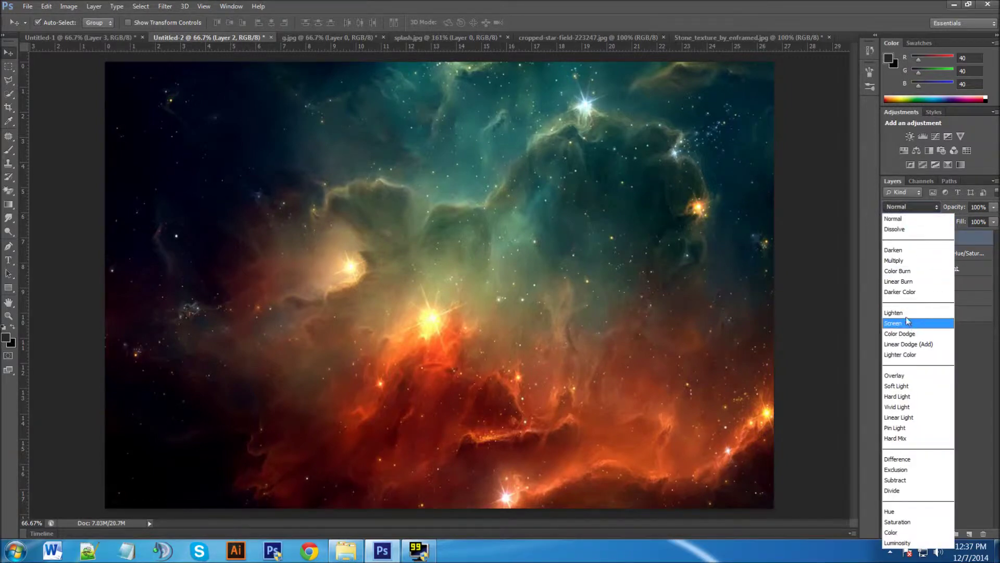
left_click(896, 375)
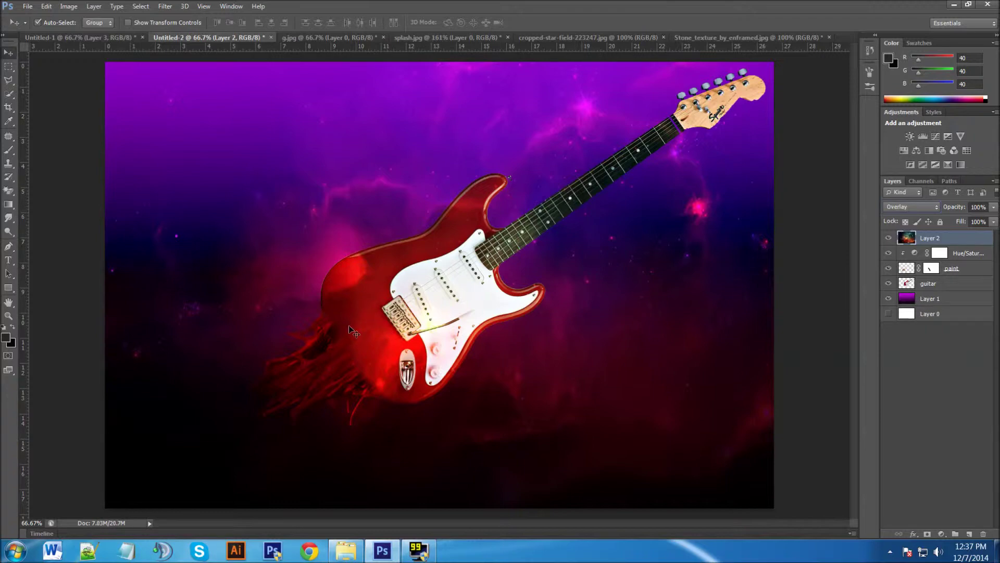
left_click(991, 208)
left_click_drag(995, 222, 987, 223)
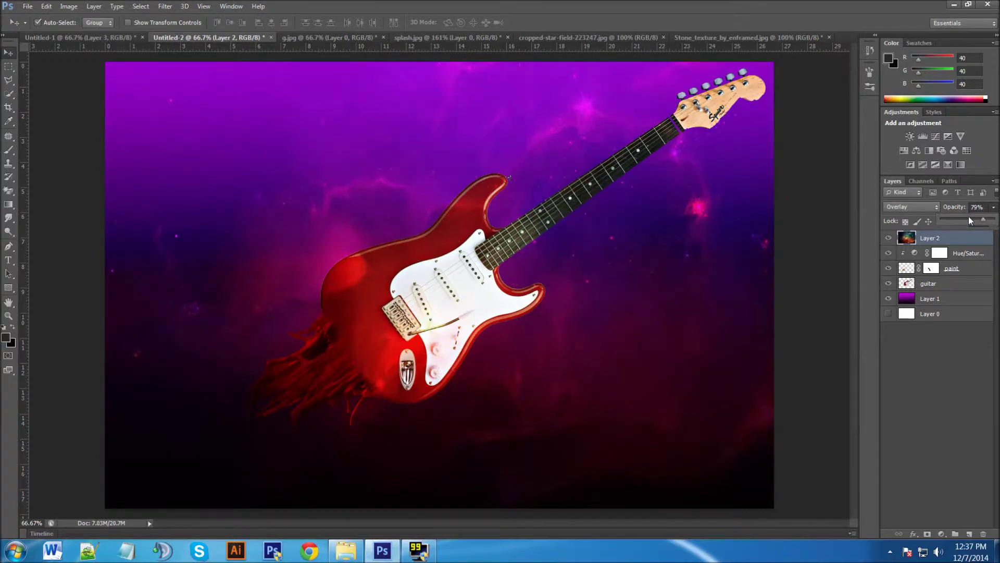
Copy the Stone_texture_by_enframed.jpg image into Untitled-2 and move its layer to the top of the layer stack
left_click(946, 300)
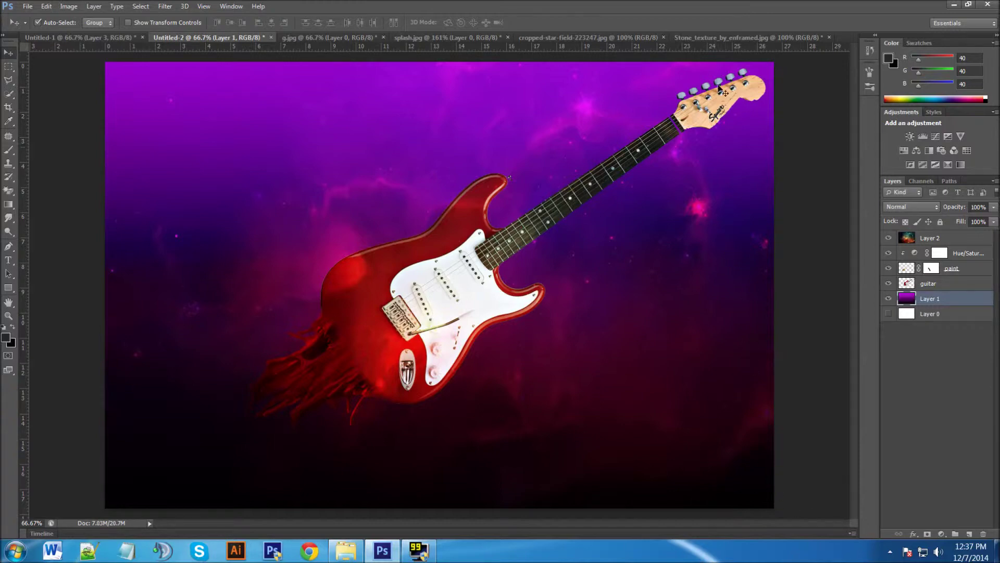
left_click(704, 36)
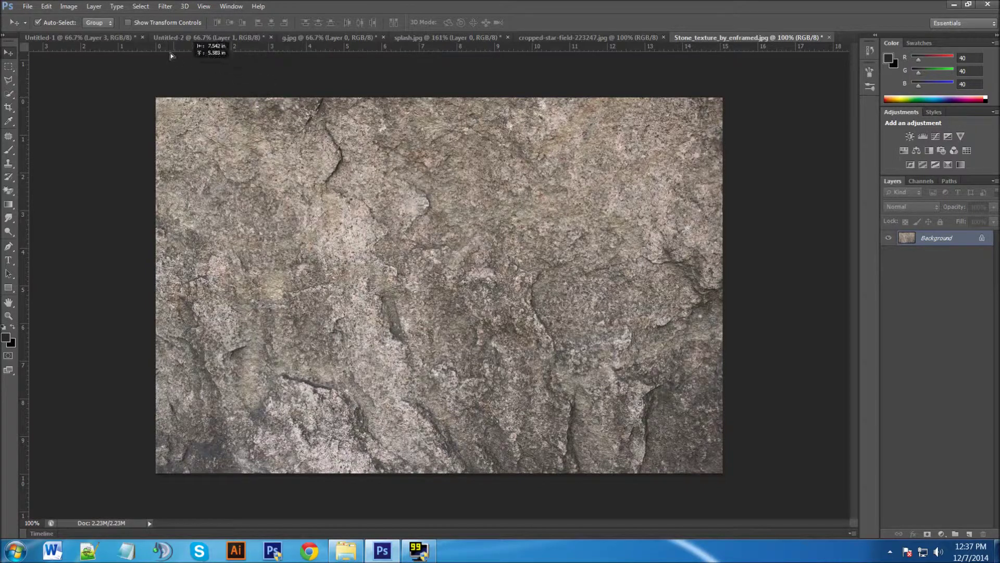
left_click(182, 37)
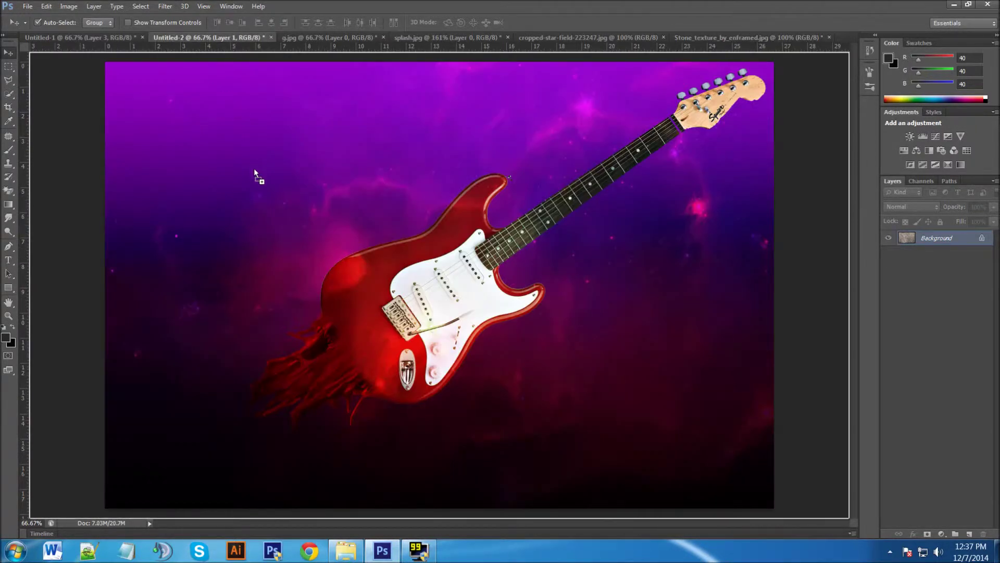
left_click_drag(254, 175, 329, 215)
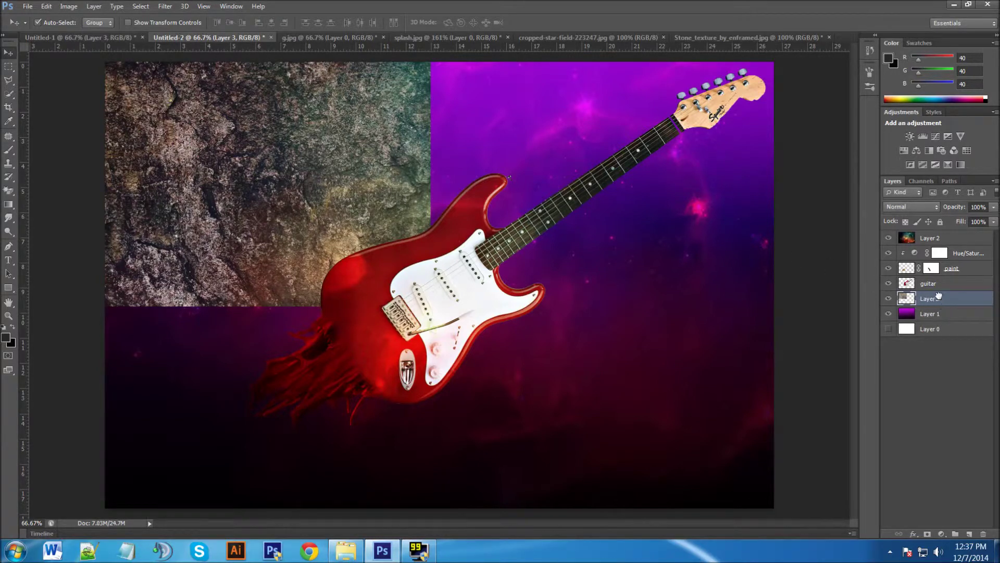
left_click_drag(939, 296, 937, 235)
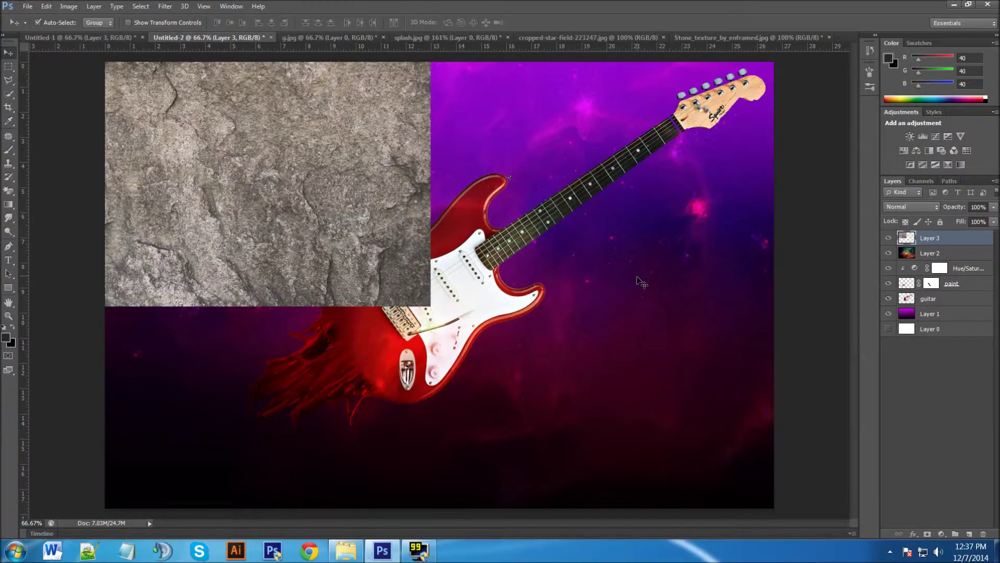
Scale the stone texture layer to about 177% width and 178% height so it fits the whole canvas
key("ctrl+t")
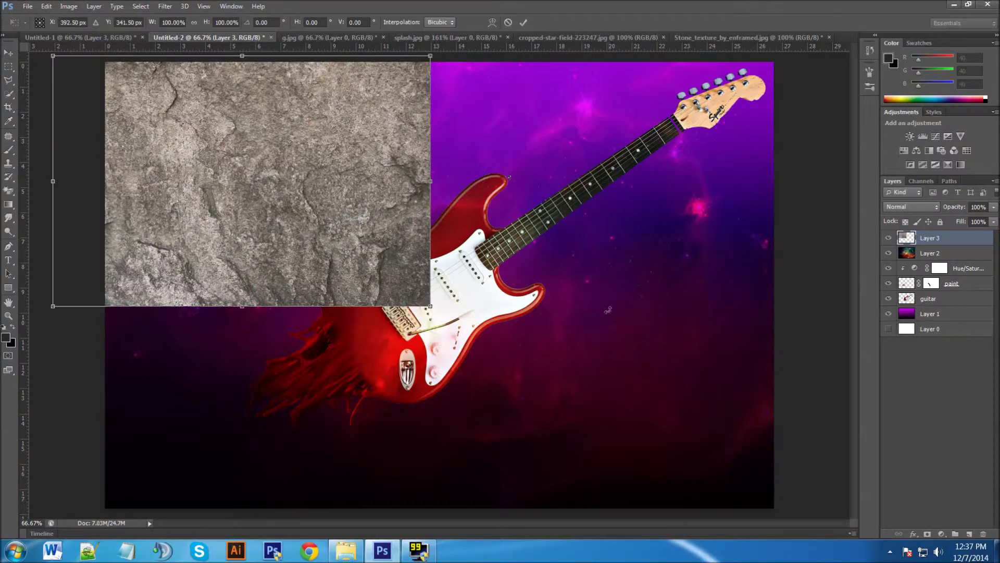
left_click_drag(430, 306, 812, 534)
left_click_drag(53, 282, 105, 286)
left_click_drag(440, 57, 442, 61)
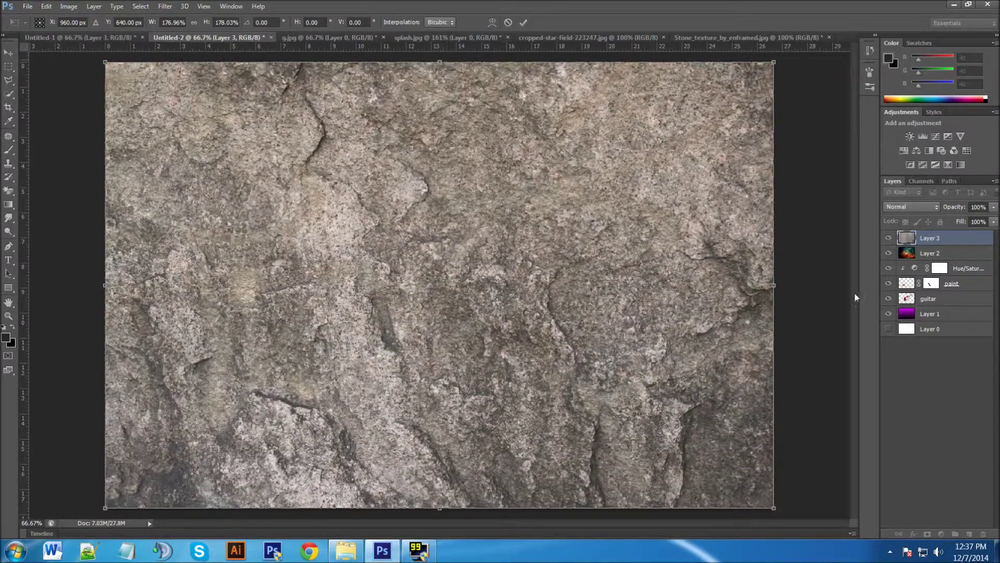
left_click(524, 21)
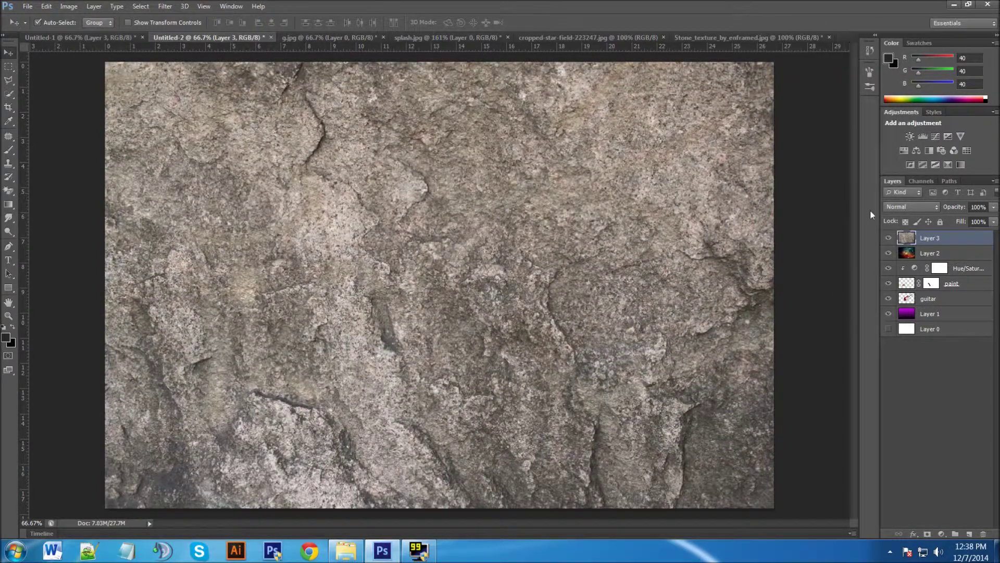
Set the stone texture layer's blend mode to Overlay and lower its opacity to about 62%
left_click(902, 208)
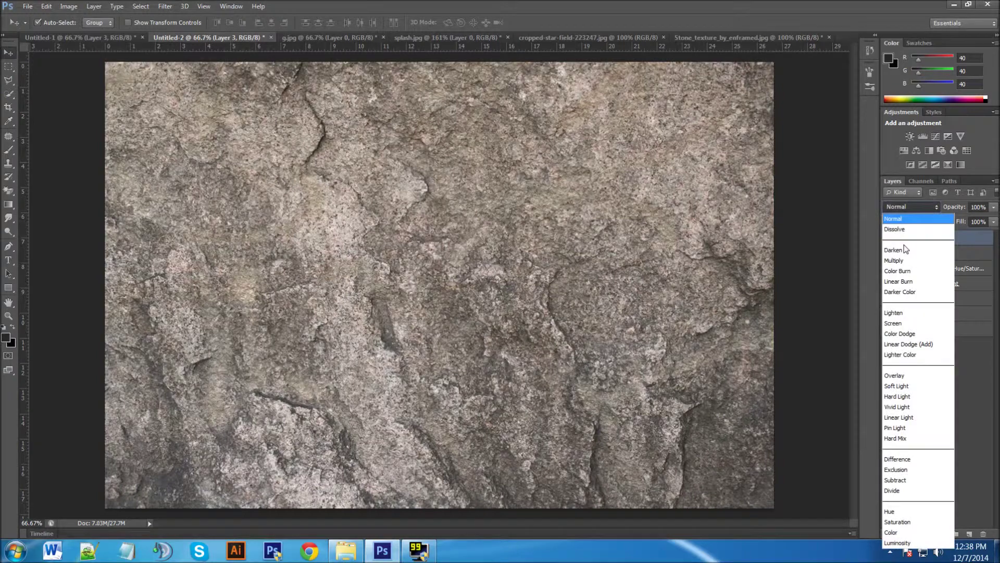
left_click(898, 376)
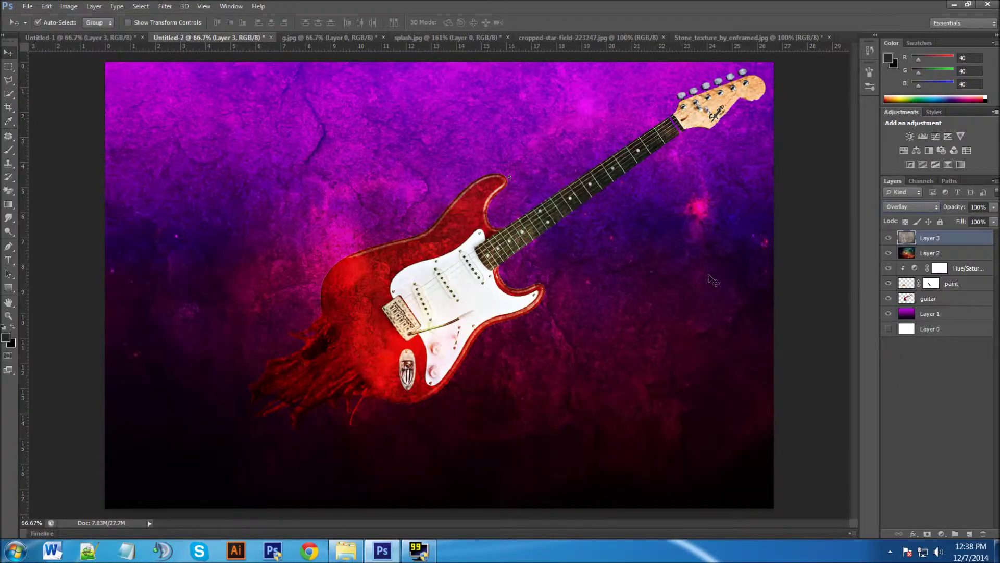
left_click(994, 207)
left_click_drag(985, 220, 975, 222)
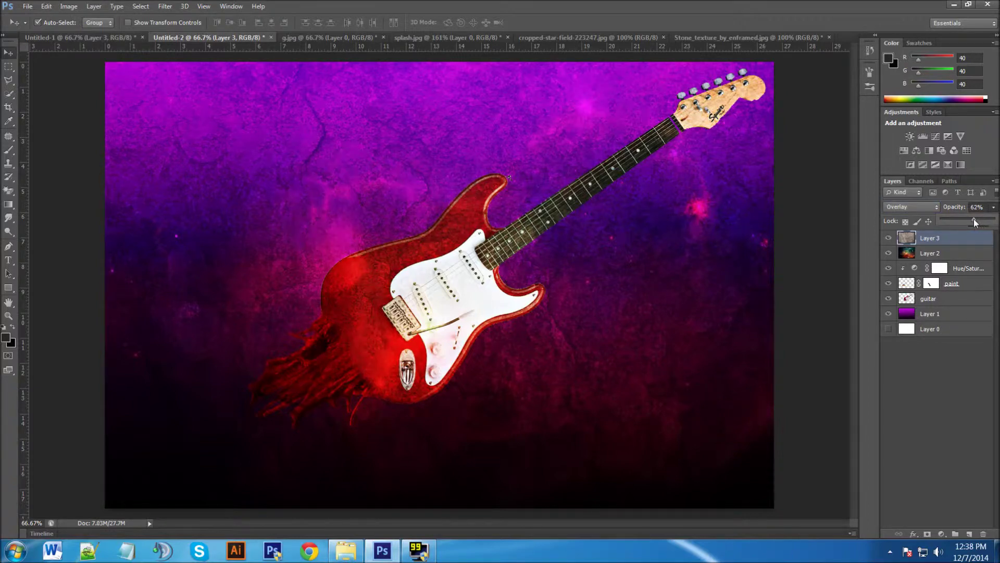
Move the stone texture layer down the stack to sit between the guitar layer and the purple gradient layer
left_click(954, 241)
left_click_drag(959, 314, 960, 312)
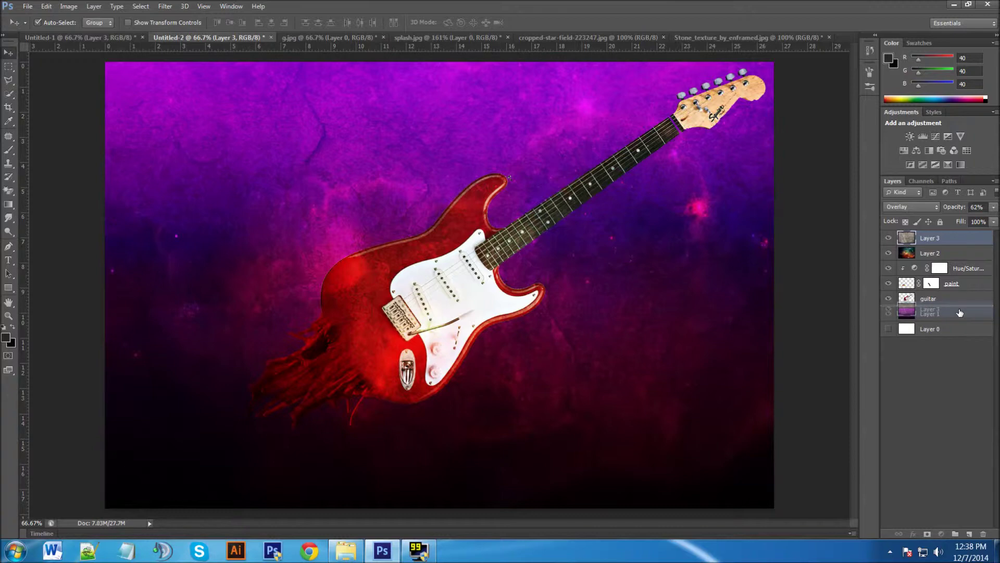
left_click_drag(960, 313, 960, 313)
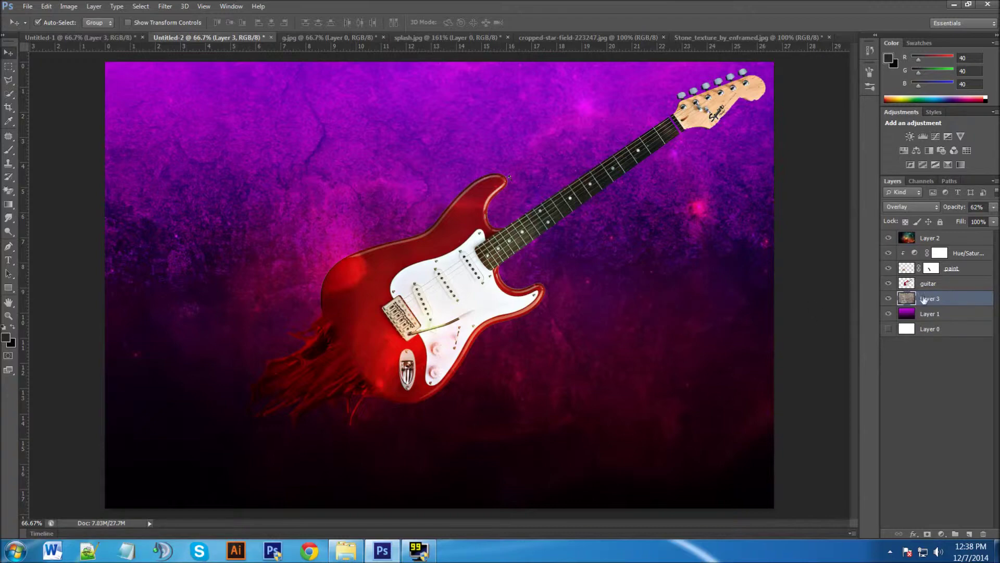
Adjust the stone texture layer's opacity to about 66%
left_click(993, 207)
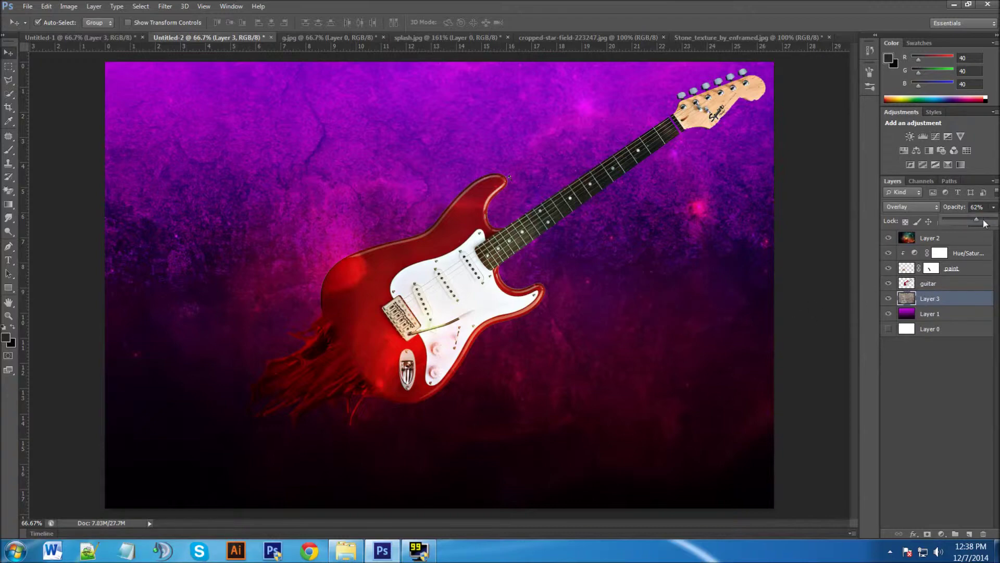
mouse_move(977, 219)
left_mouse_down()
mouse_move(996, 219)
mouse_move(987, 221)
left_mouse_up()
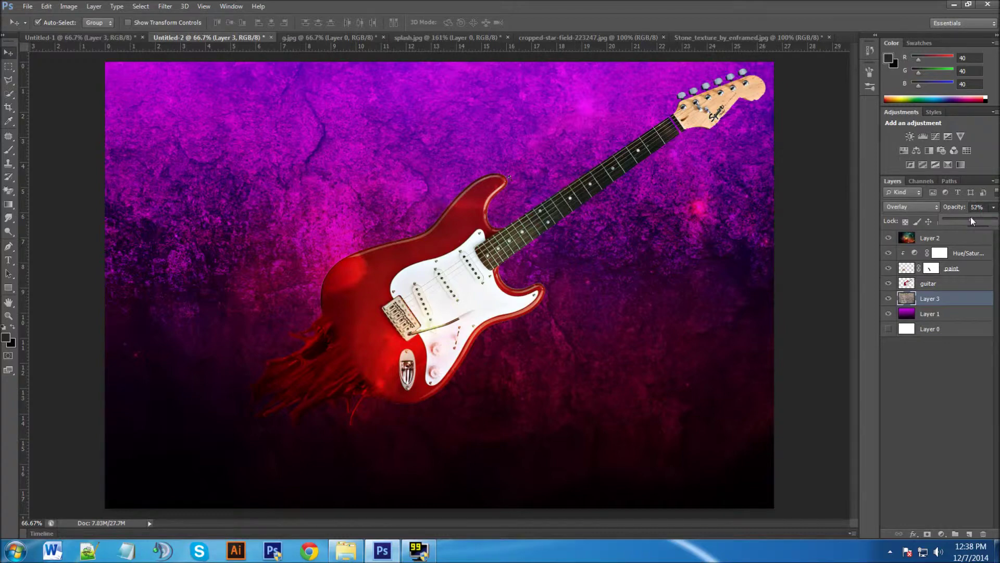
left_click_drag(971, 217, 971, 216)
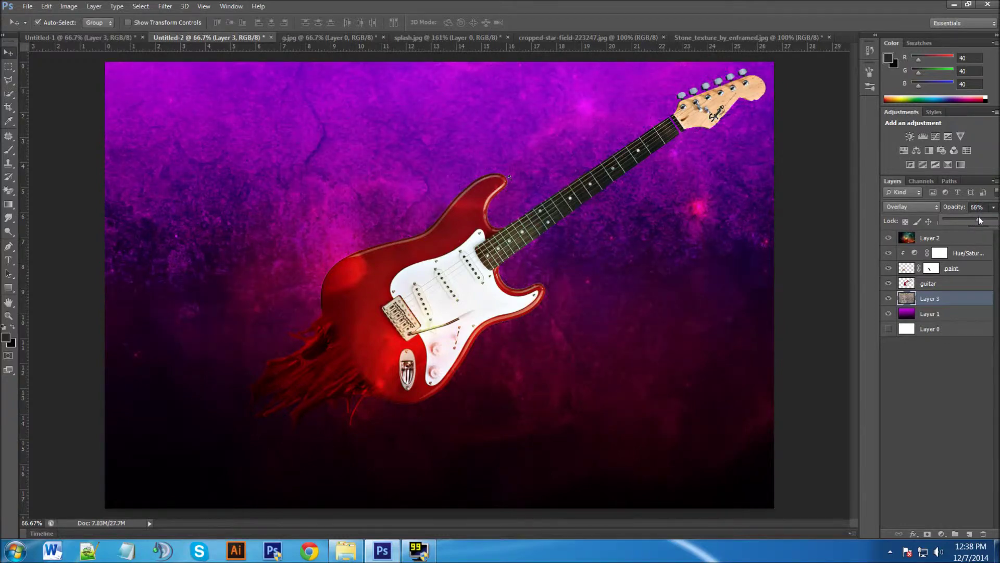
Lower the opacity of the star field layer at the top of the stack to about 64%
left_click(962, 239)
left_click(994, 206)
left_click_drag(978, 223, 979, 223)
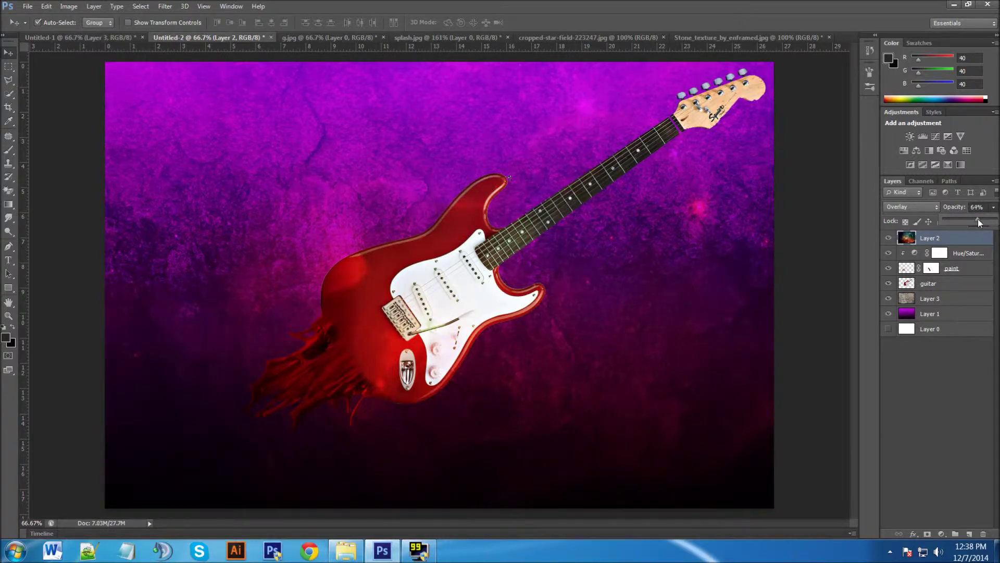
Raise the opacity of the star field layer at the top of the stack to 75%
left_click_drag(983, 219, 985, 219)
left_click(962, 247)
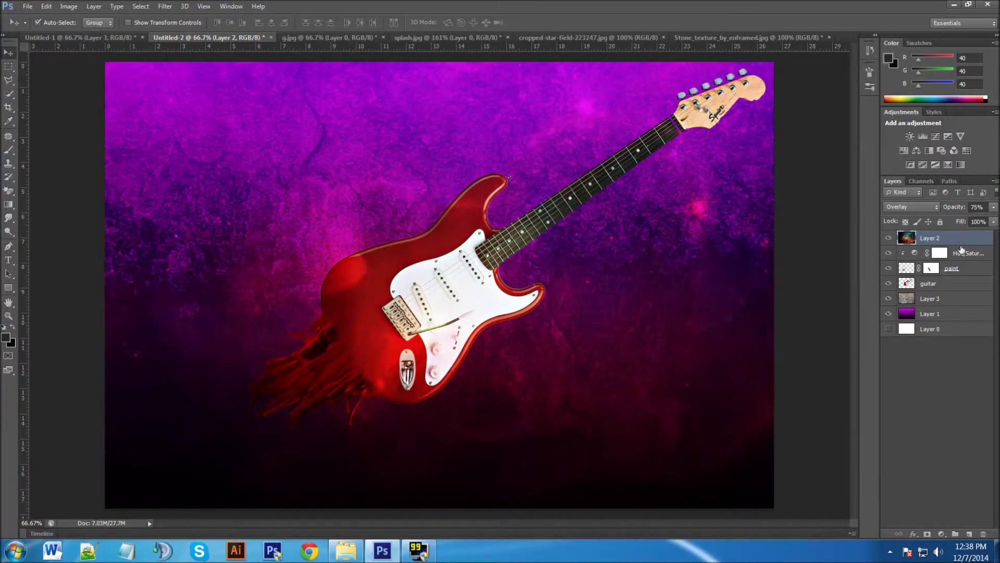
left_click(957, 300)
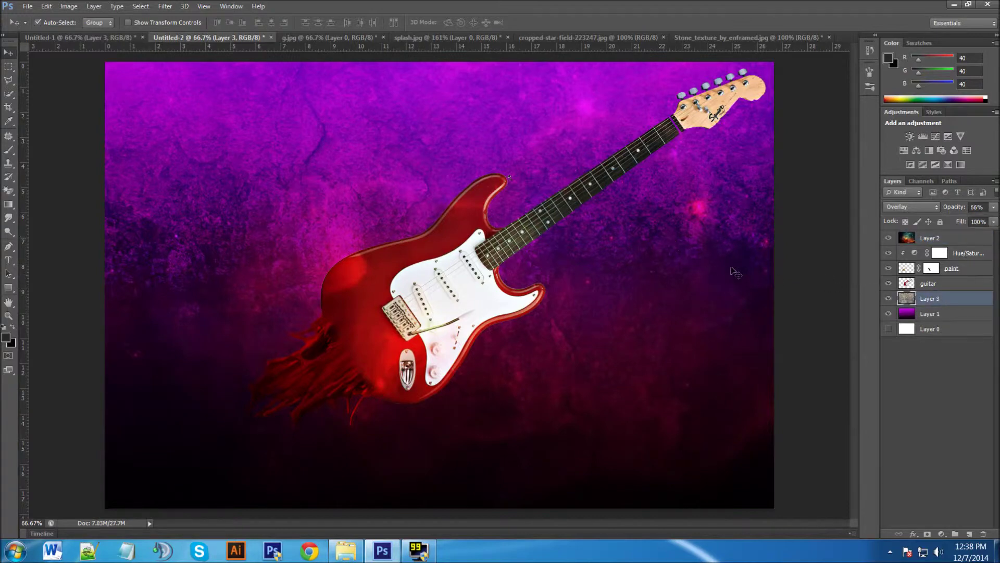
Add a Curves adjustment layer above the star field layer, anchoring the shadows and raising the highlights for a gentle contrast boost
left_click(960, 242)
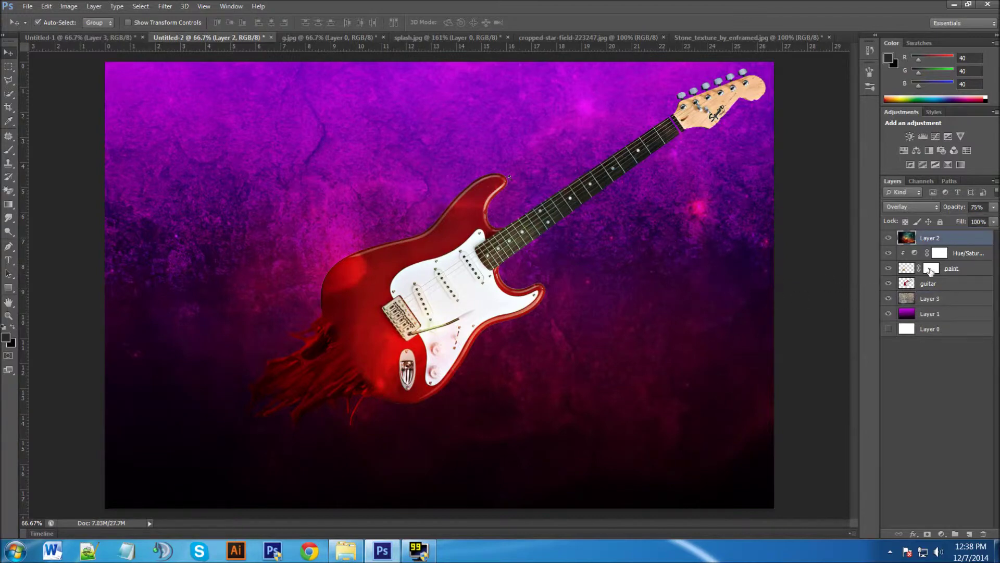
left_click(942, 534)
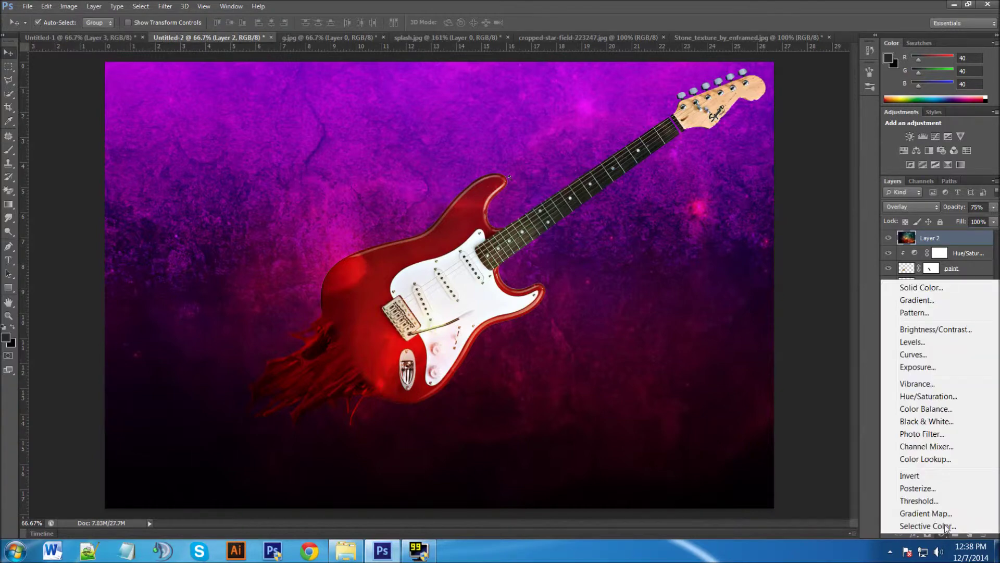
left_click(933, 355)
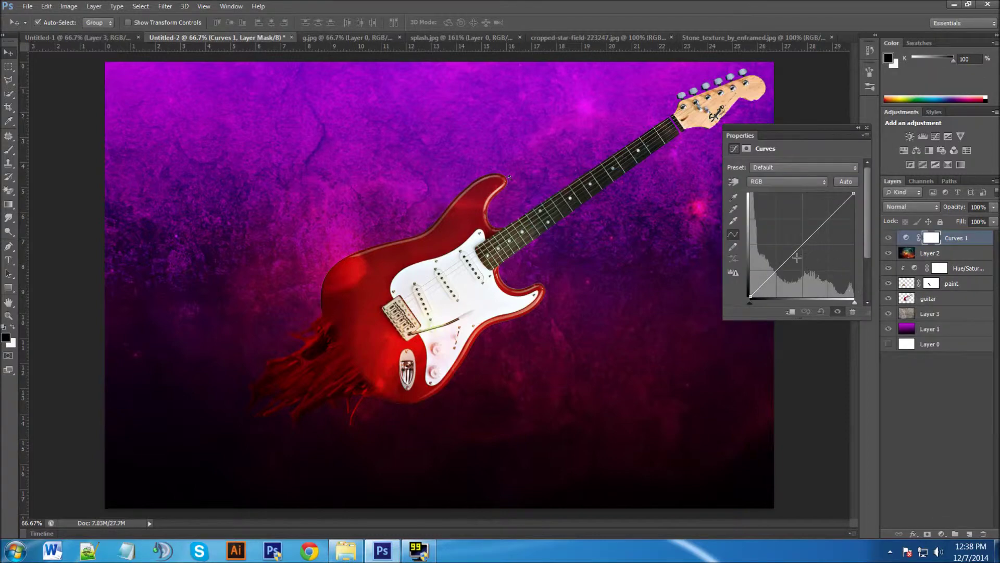
left_click_drag(778, 268, 787, 263)
left_click_drag(827, 221, 822, 217)
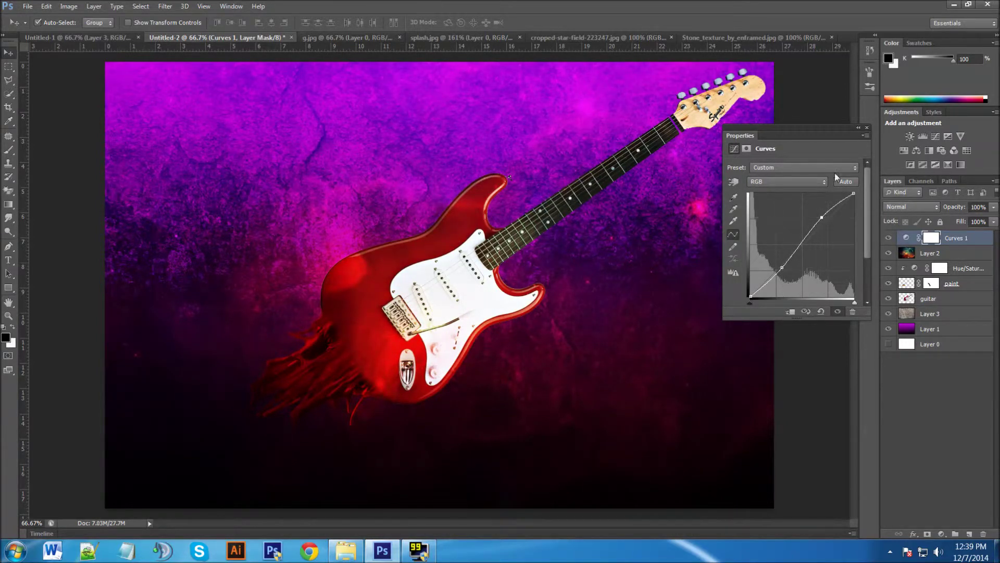
left_click(867, 127)
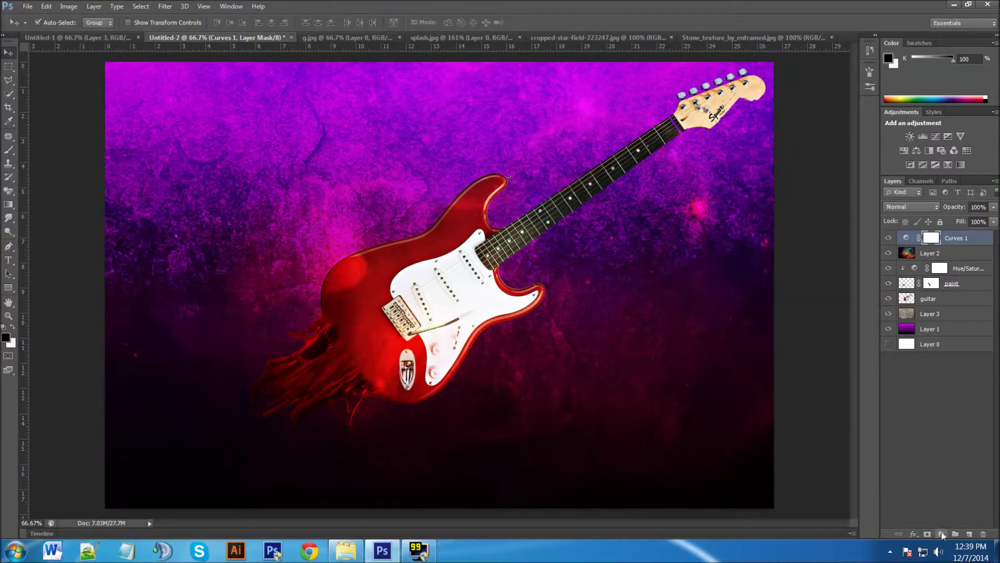
Add a Levels adjustment layer above the Curves layer with the black input at 15 and the white input at 241
left_click(941, 534)
left_click(907, 343)
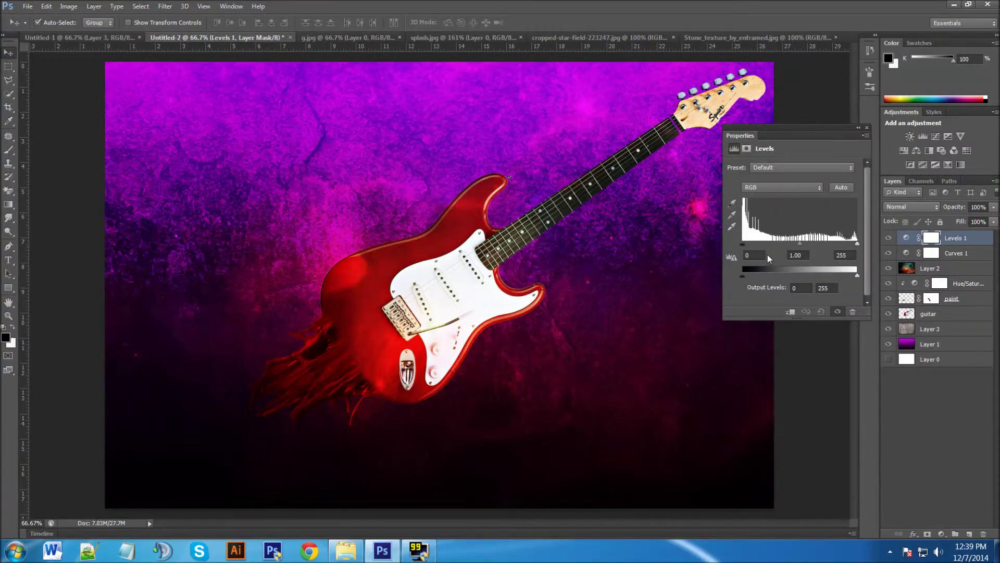
left_click_drag(744, 243, 754, 244)
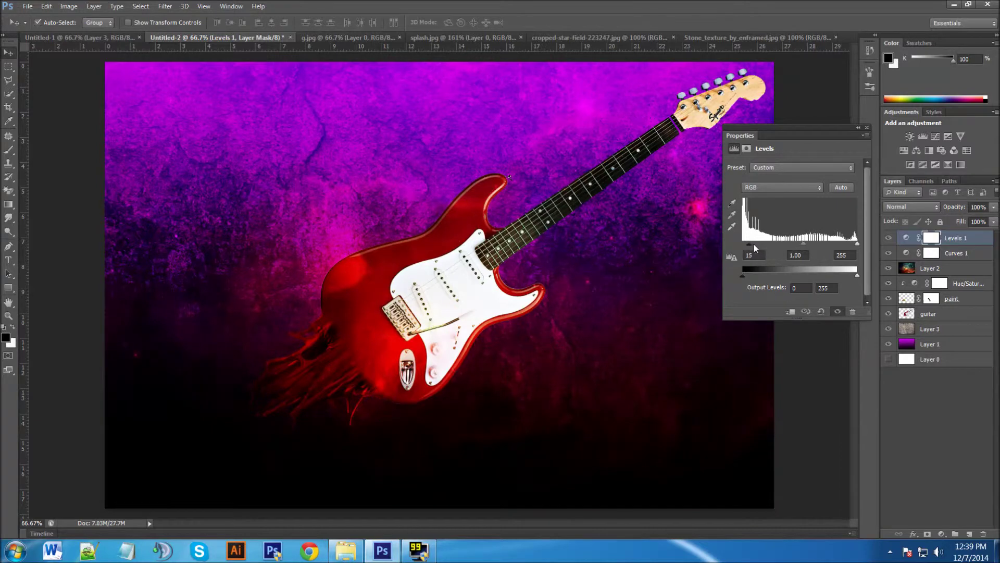
left_click_drag(857, 244, 851, 243)
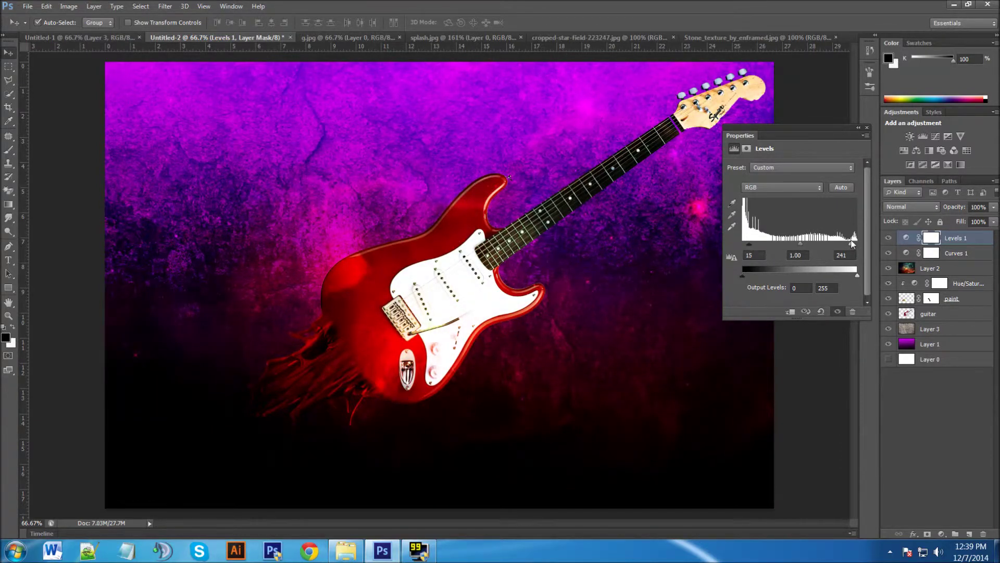
left_click(867, 128)
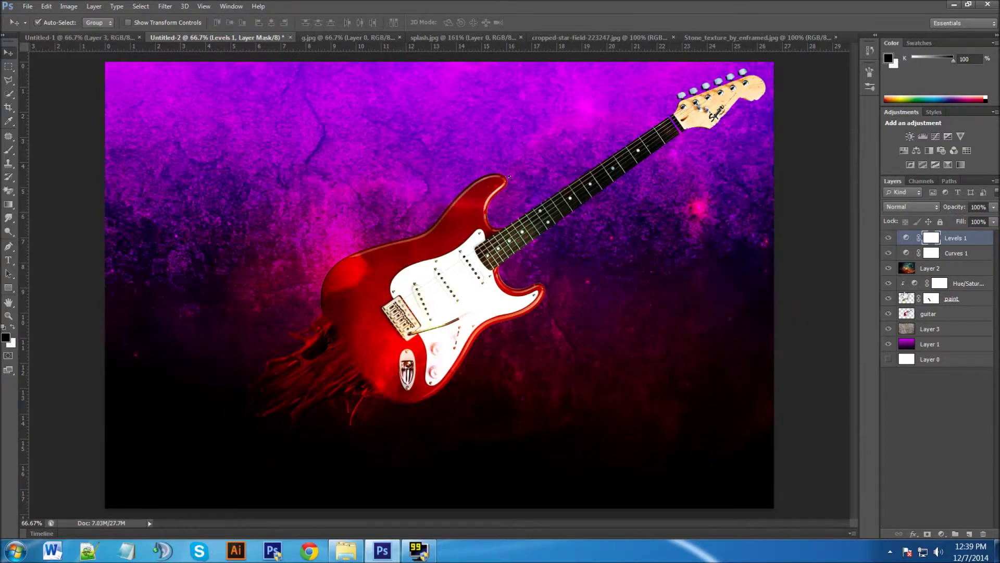
Lower the opacity of the stone texture layer beneath the guitar to about 41%
left_click(949, 330)
left_click(994, 207)
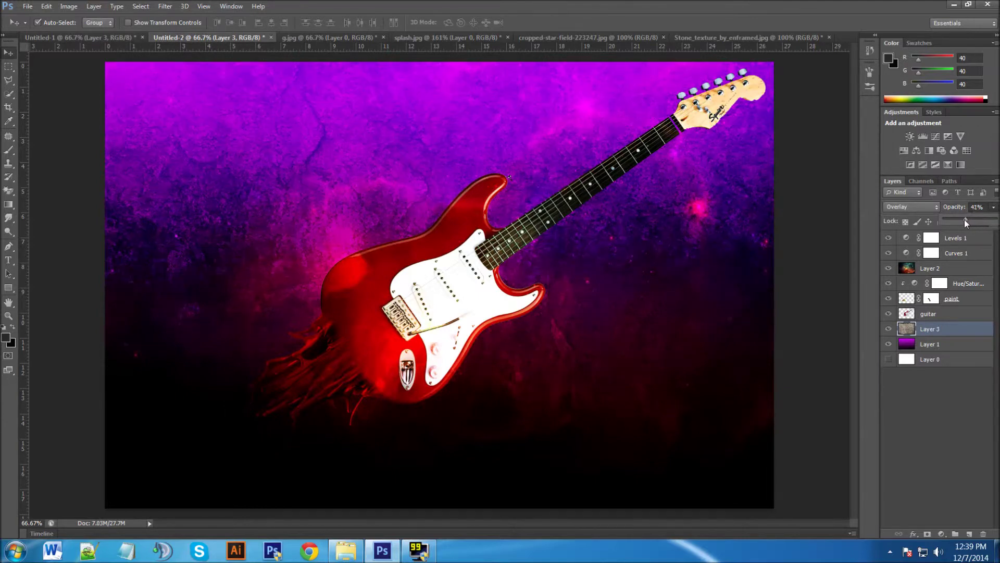
left_click_drag(958, 220, 958, 220)
left_click_drag(964, 218, 965, 219)
Lower the star field layer's opacity to about 61%, and leave all layers deselected
left_click(938, 268)
left_click(995, 208)
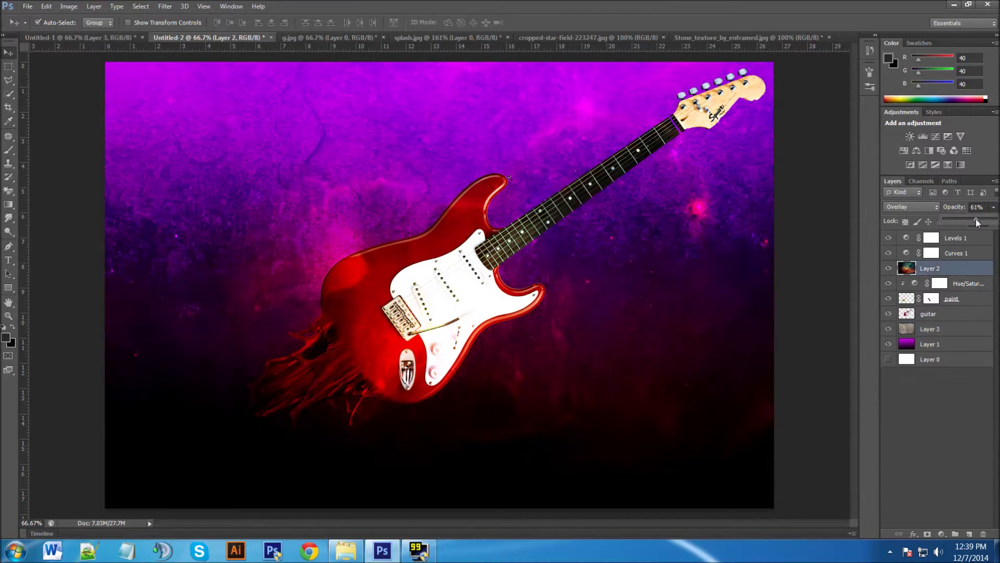
left_click(823, 282)
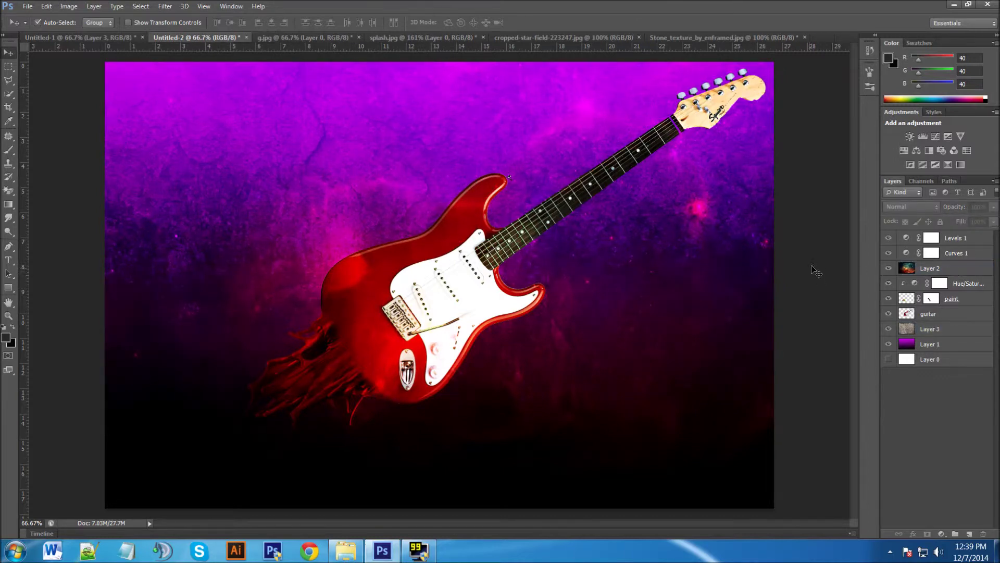